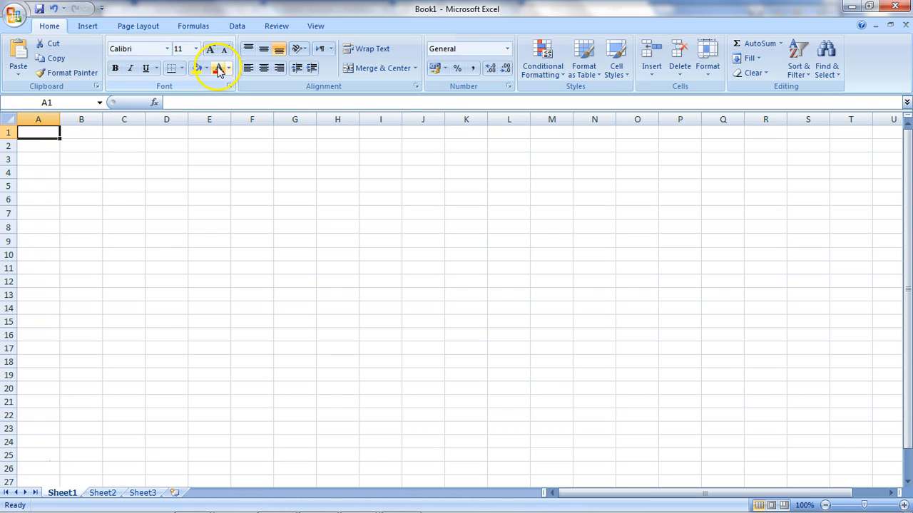
- Browse the Insert, Page Layout and Home ribbon tabs to see their commands
left_click(93, 27)
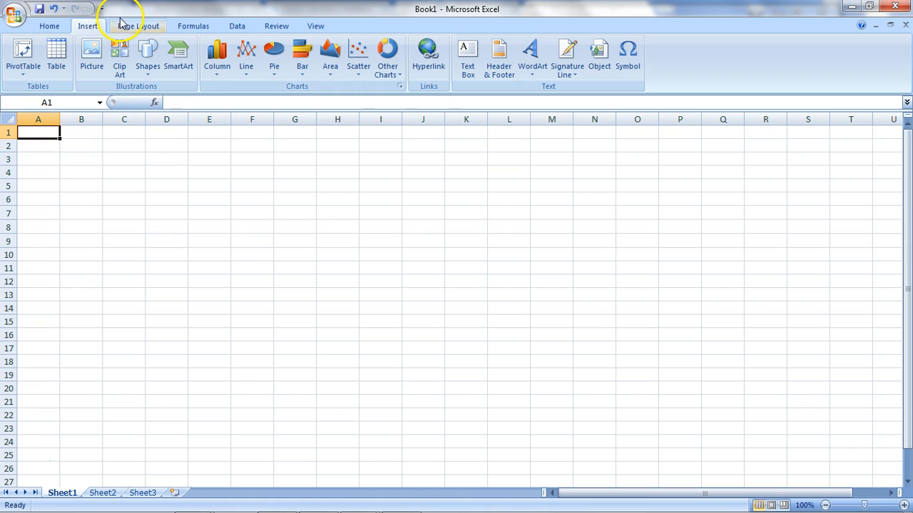
left_click(129, 27)
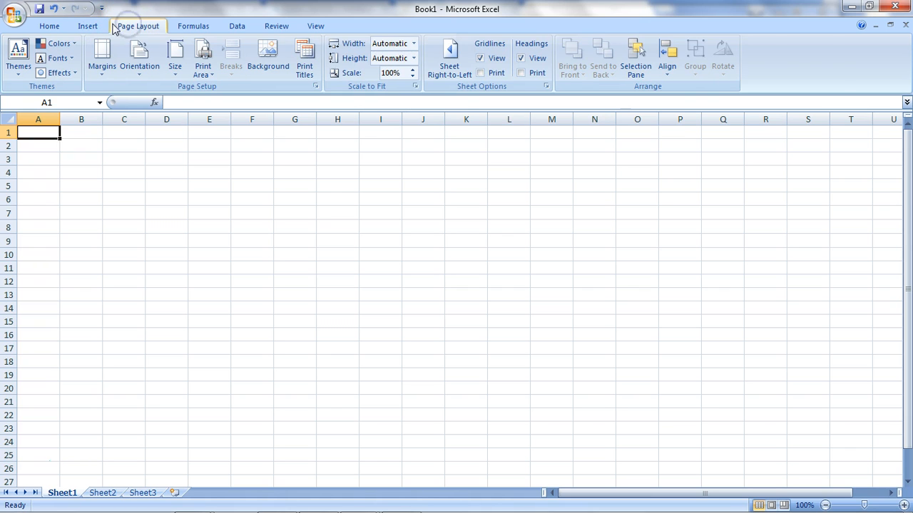
left_click(48, 26)
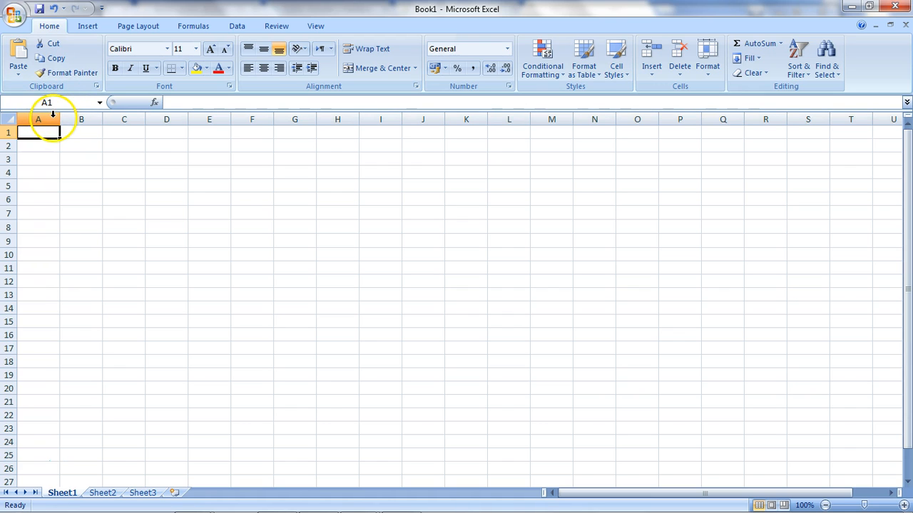
- Select columns A through E one after another to see whole-column selection
left_click(53, 117)
left_click(79, 117)
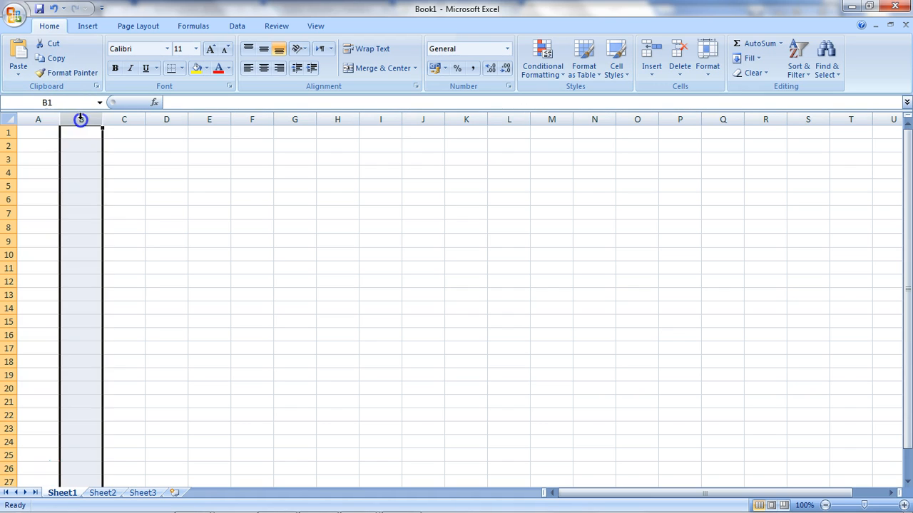
left_click(126, 118)
left_click(164, 118)
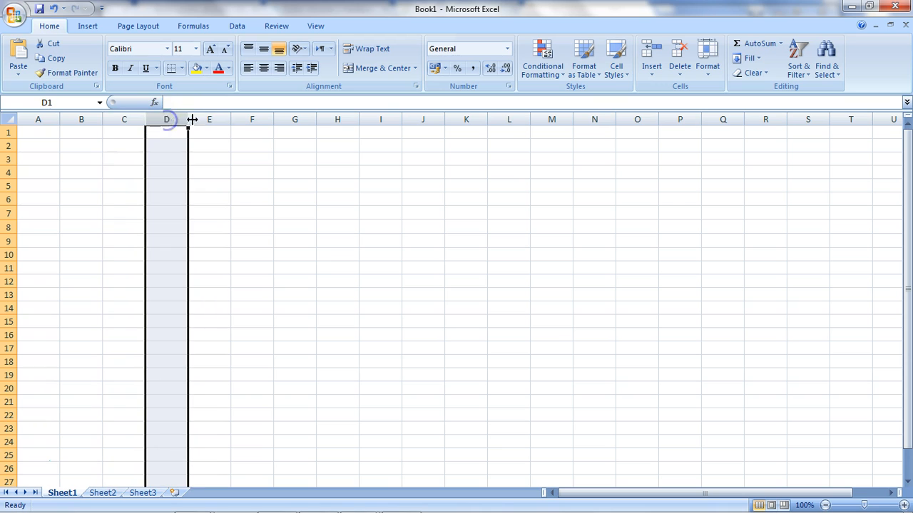
left_click(206, 119)
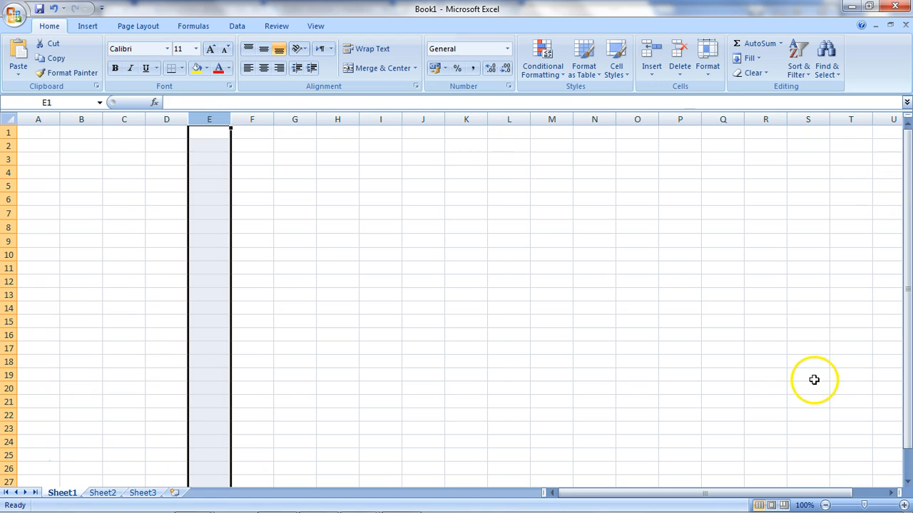
- Scroll right and select columns Z, AA, AB and AC in turn
left_click(891, 493)
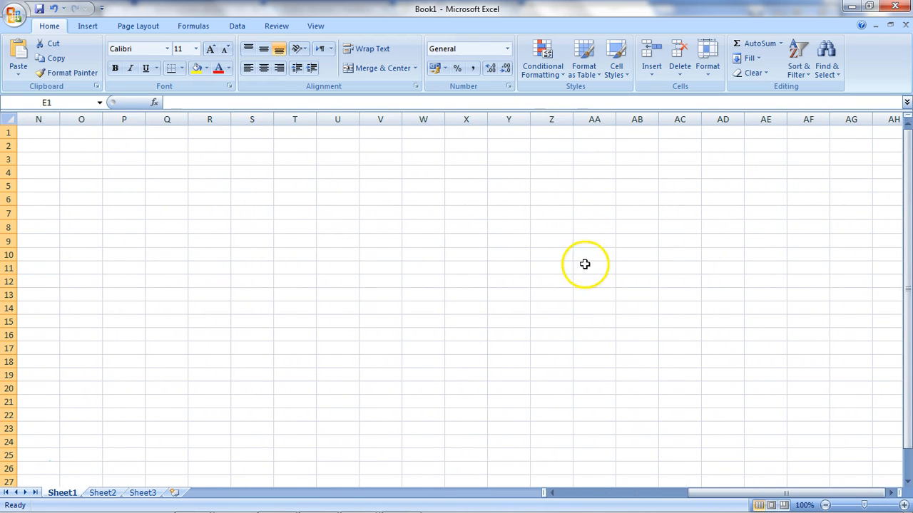
left_click(547, 119)
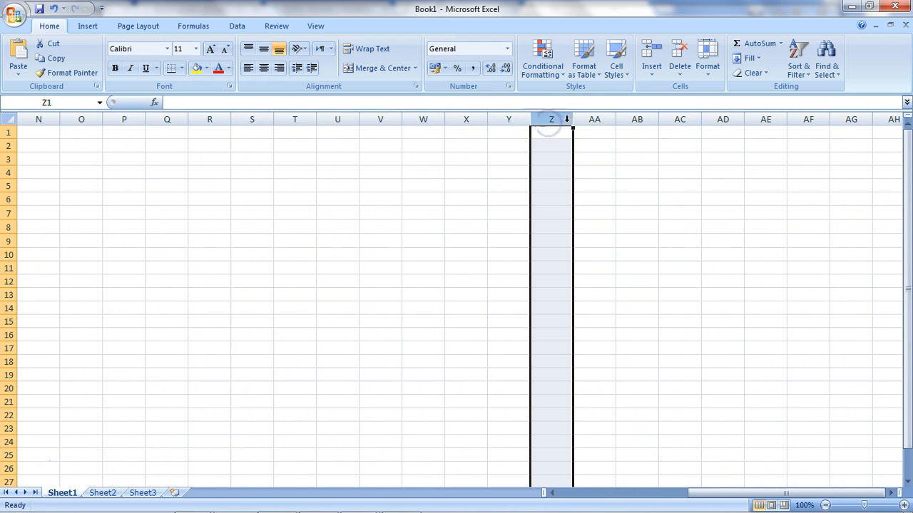
left_click(591, 121)
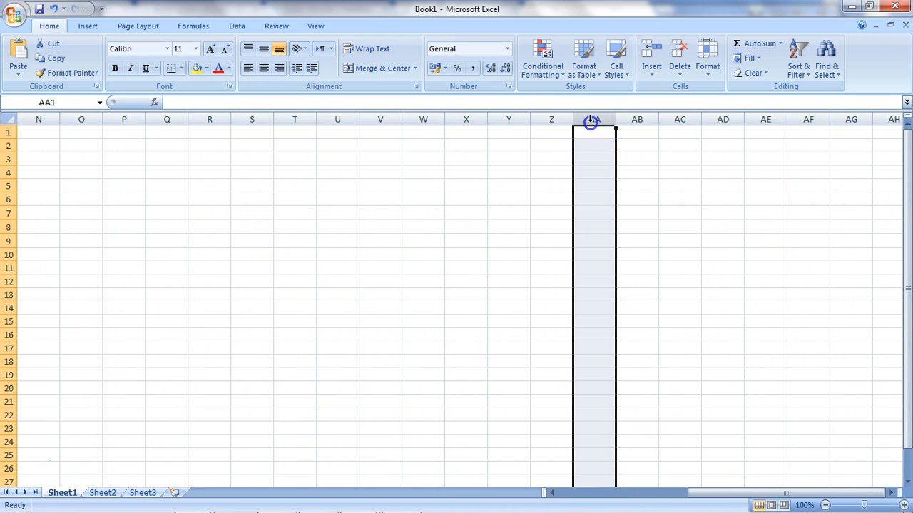
left_click(636, 120)
left_click(681, 121)
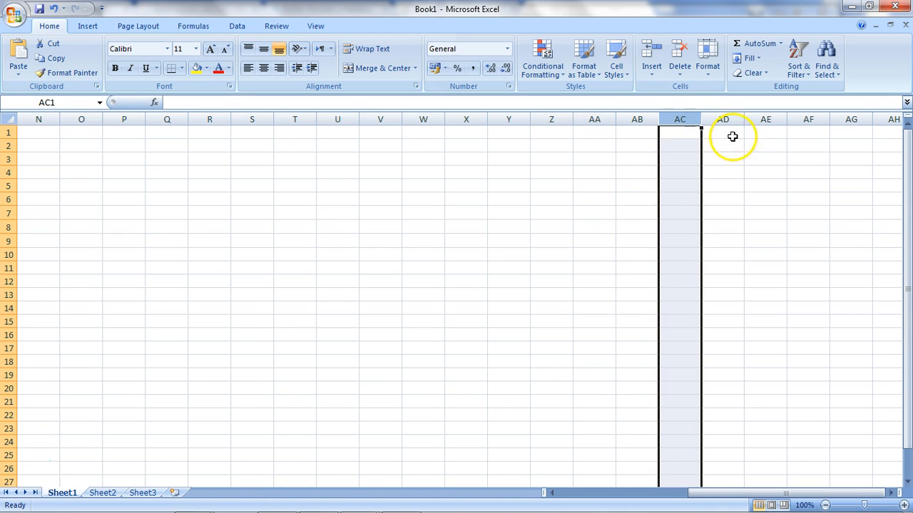
- Scroll further across the columns and return to the start of the sheet
left_click(889, 492)
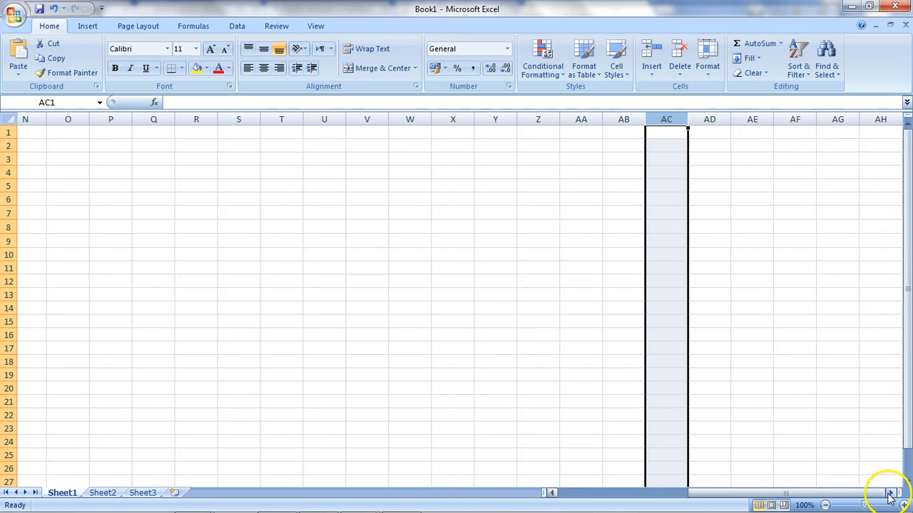
left_click(890, 493)
left_click(889, 493)
left_click(889, 493)
left_click(889, 494)
left_click(890, 494)
left_click(889, 494)
left_click(889, 493)
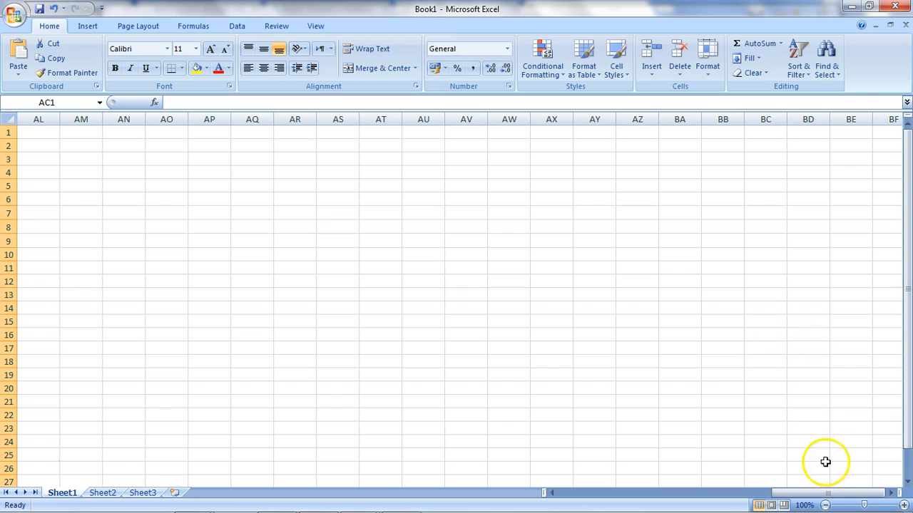
left_click_drag(839, 492, 354, 468)
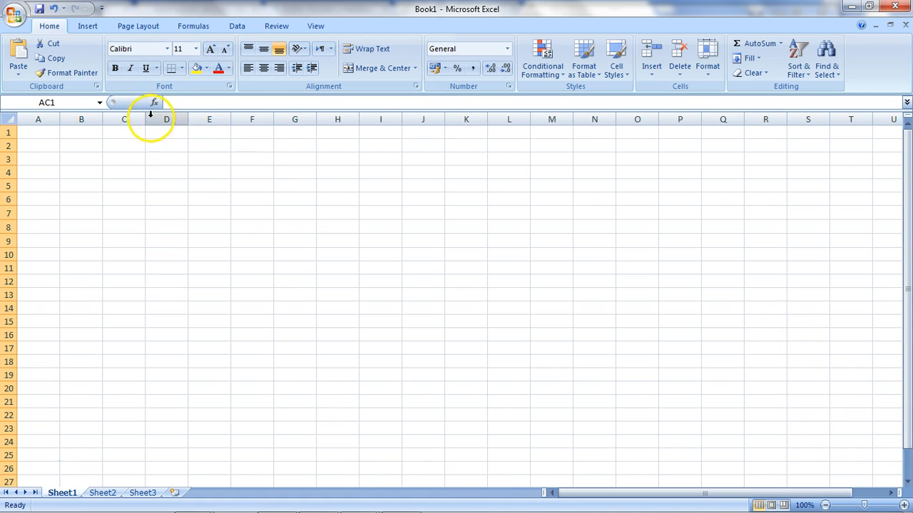
- Select rows 1 to 4 one at a time, then select several rows together
left_click(12, 133)
left_click(11, 145)
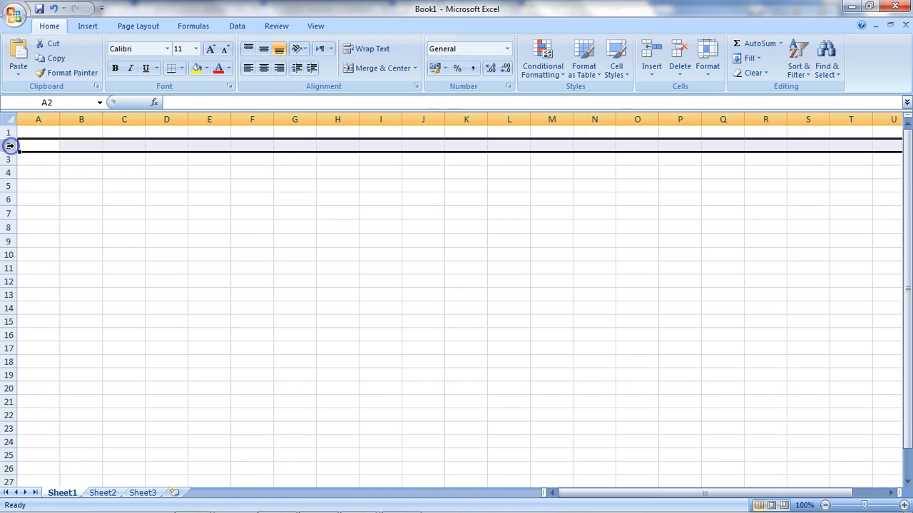
left_click(11, 159)
left_click(10, 171)
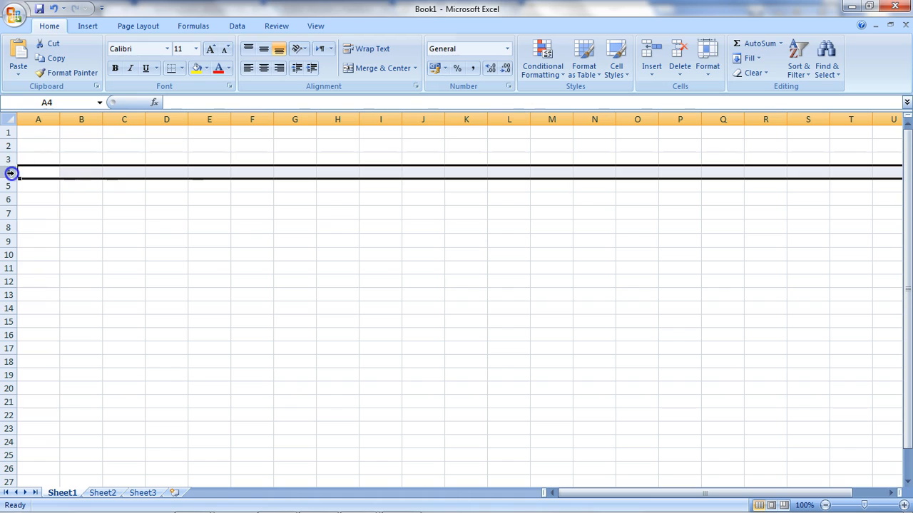
left_click(9, 134)
left_click_drag(10, 144, 10, 186)
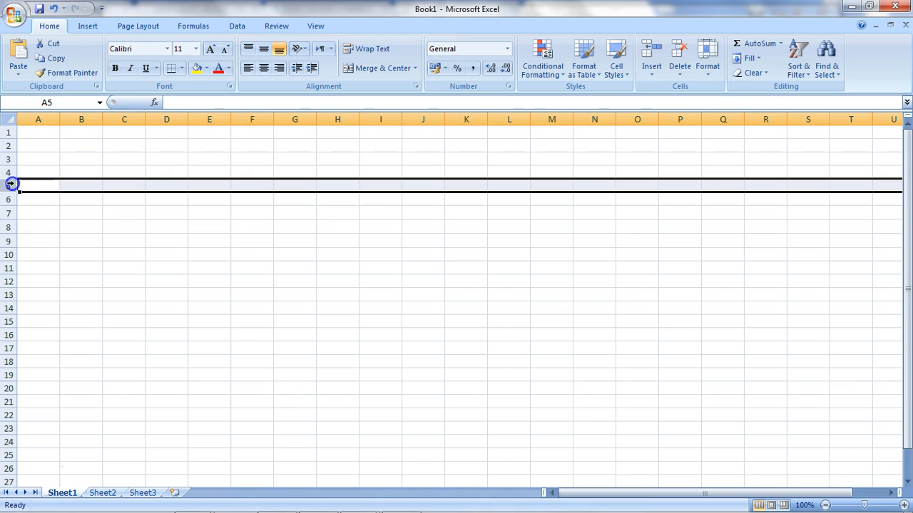
- Select cells B2, C5 and D7 and examine the cell address in the Name Box
left_click(89, 150)
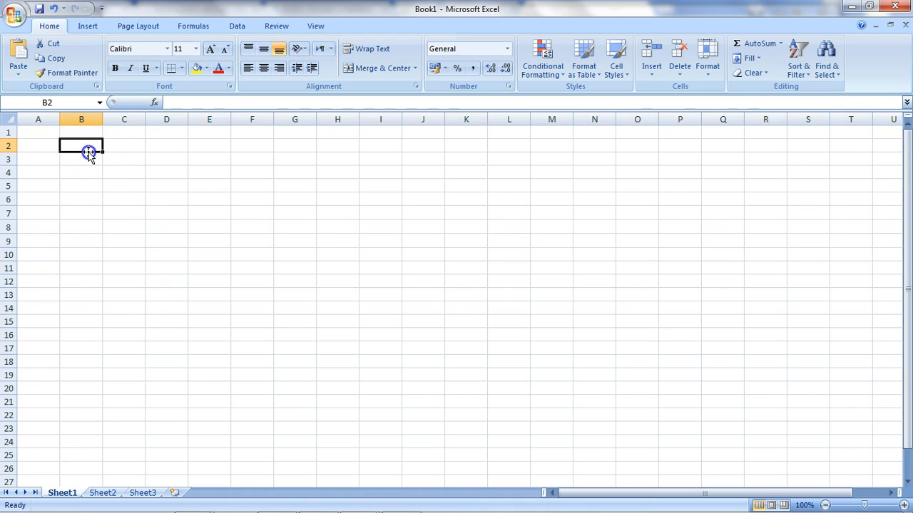
left_click(122, 180)
left_click(175, 213)
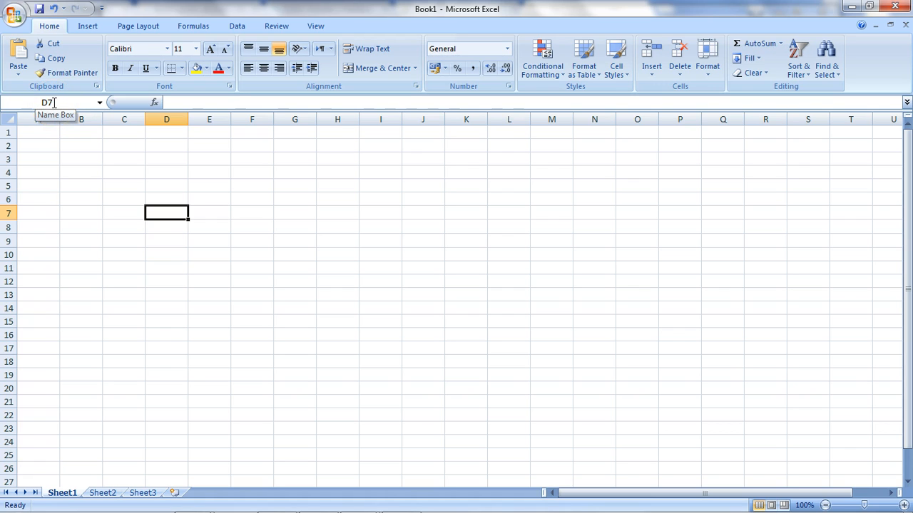
left_click(100, 102)
left_click(99, 102)
- Select the ranges C5:K6 and B4:I7 by dragging, then select single cells again
left_click_drag(132, 187, 477, 194)
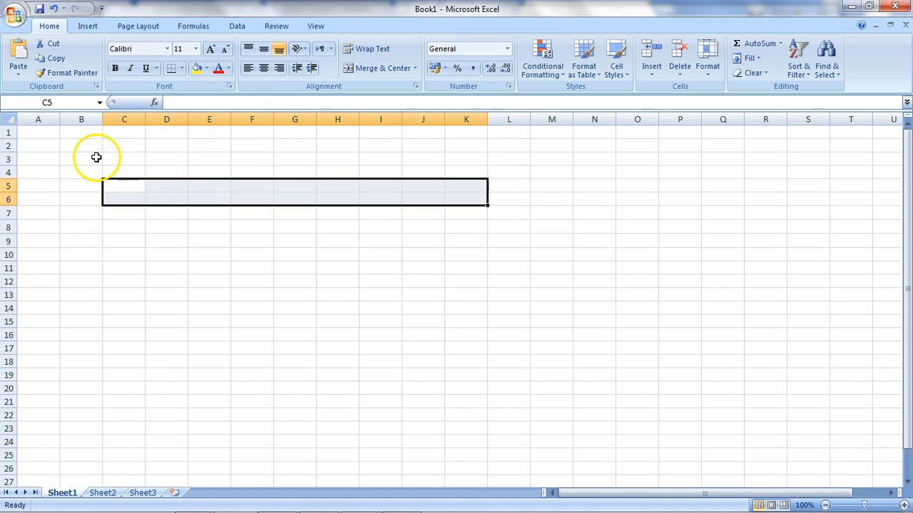
left_click(406, 239)
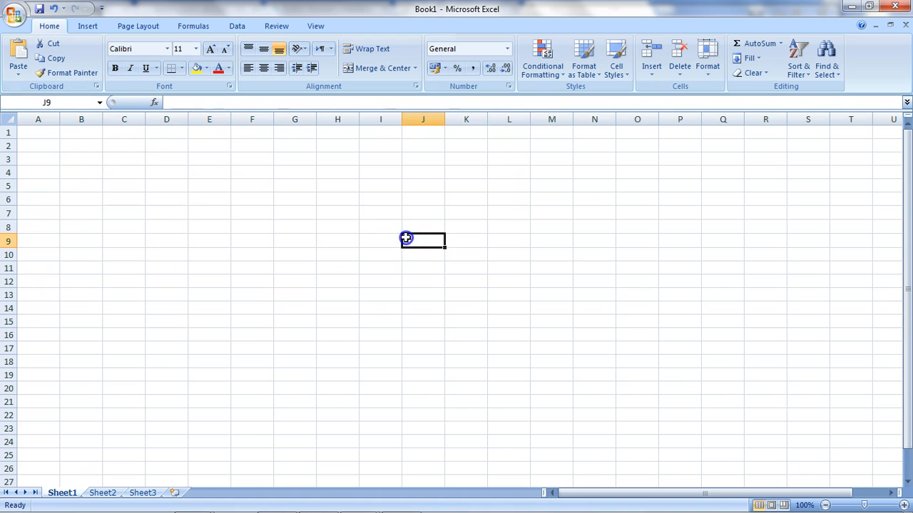
left_click_drag(82, 173, 392, 218)
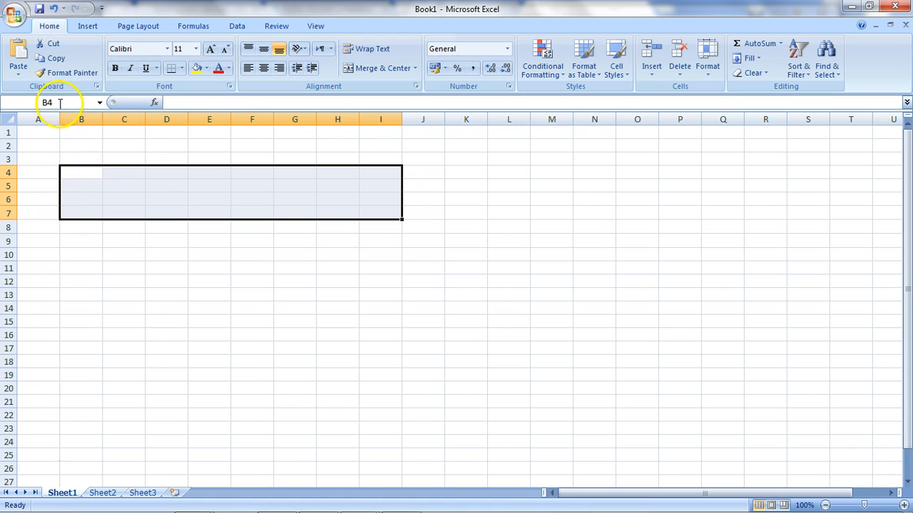
left_click(73, 174)
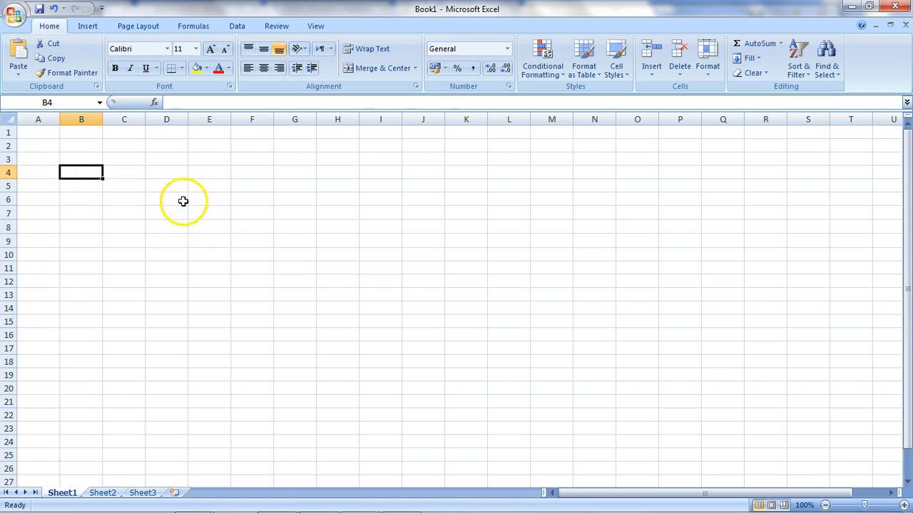
left_click(347, 222)
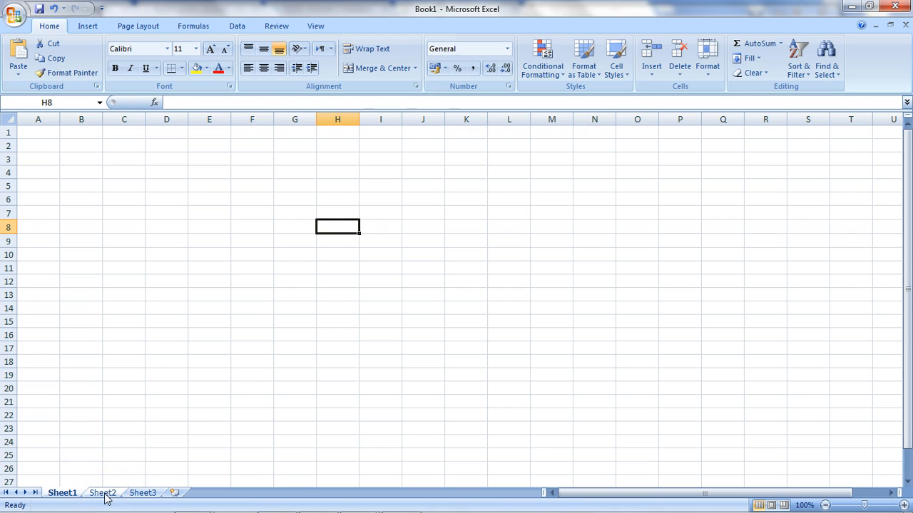
- Enter 1 in cell D11 of Sheet1
left_click(152, 266)
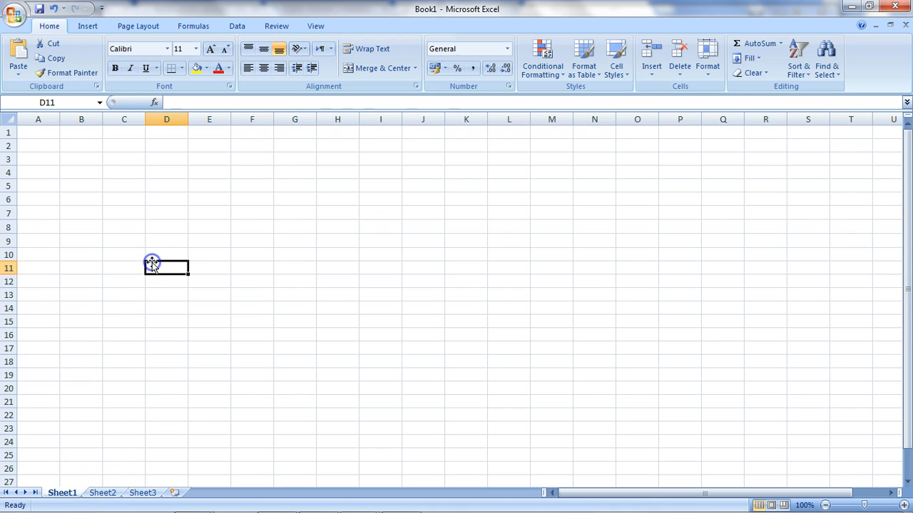
type("1")
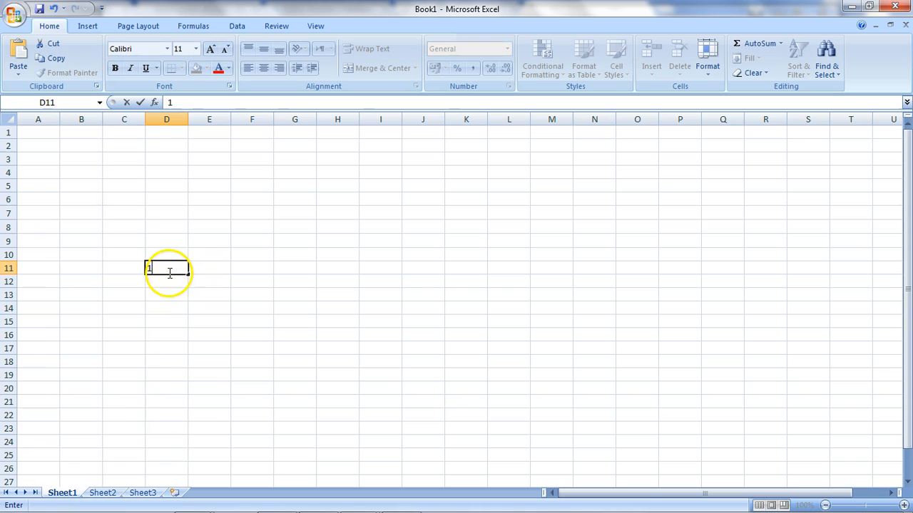
- Switch to Sheet2 and enter 2 in cell E10
left_click(107, 492)
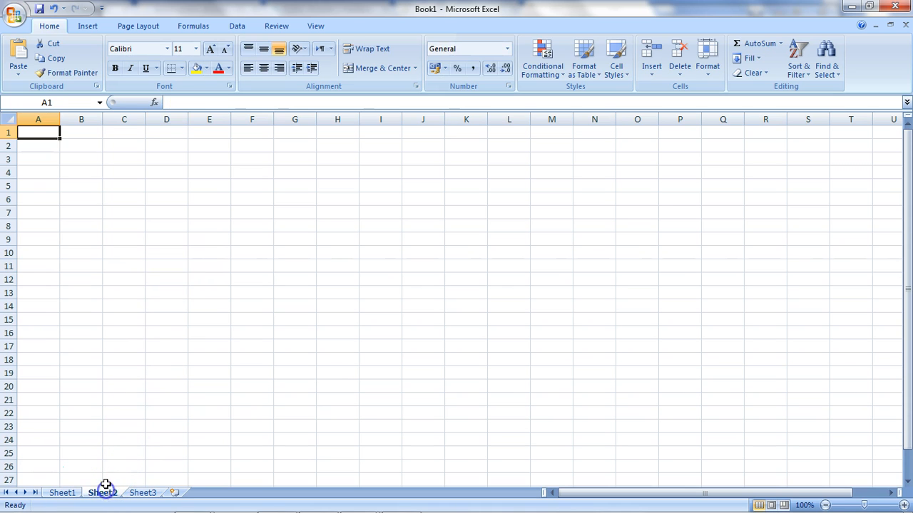
left_click(193, 251)
type("2")
- Switch to Sheet3 and enter 3 in cell E9
left_click(145, 492)
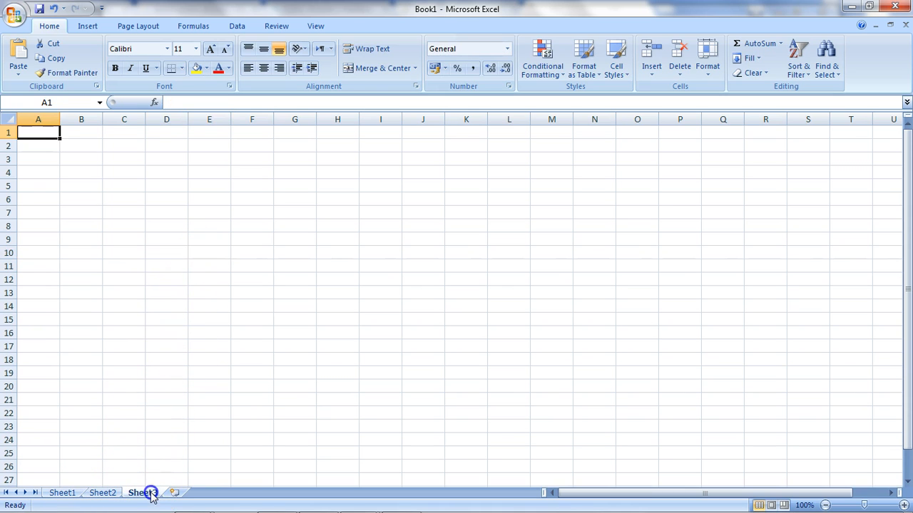
left_click(207, 238)
type("3")
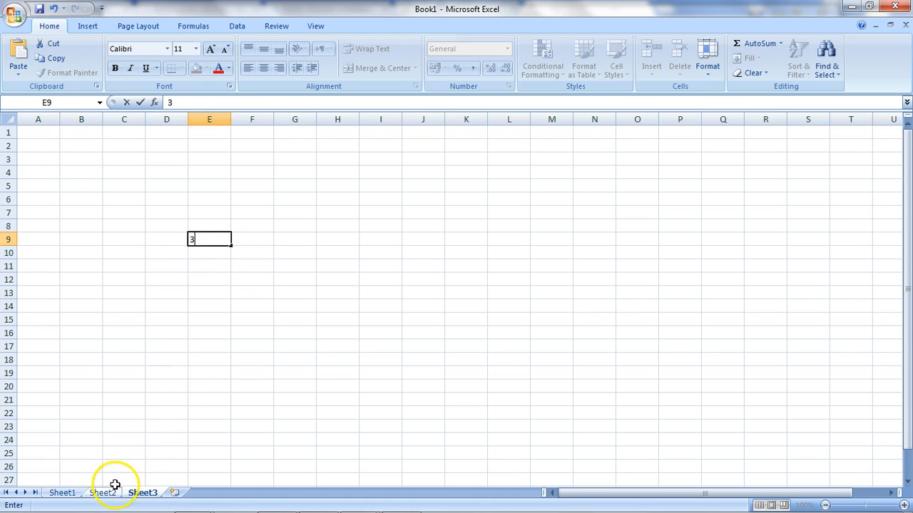
- Switch between Sheet1, Sheet2 and Sheet3 to compare their contents
left_click(106, 493)
left_click(63, 494)
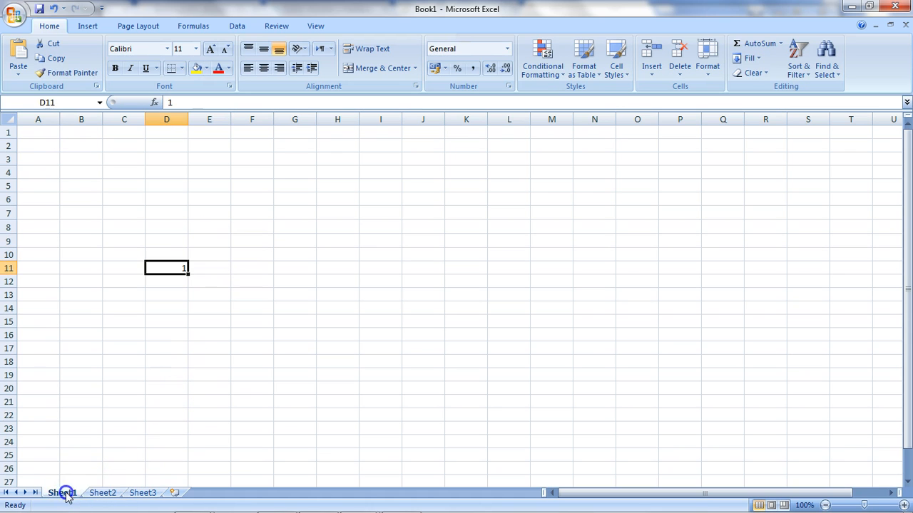
left_click(102, 494)
left_click(130, 492)
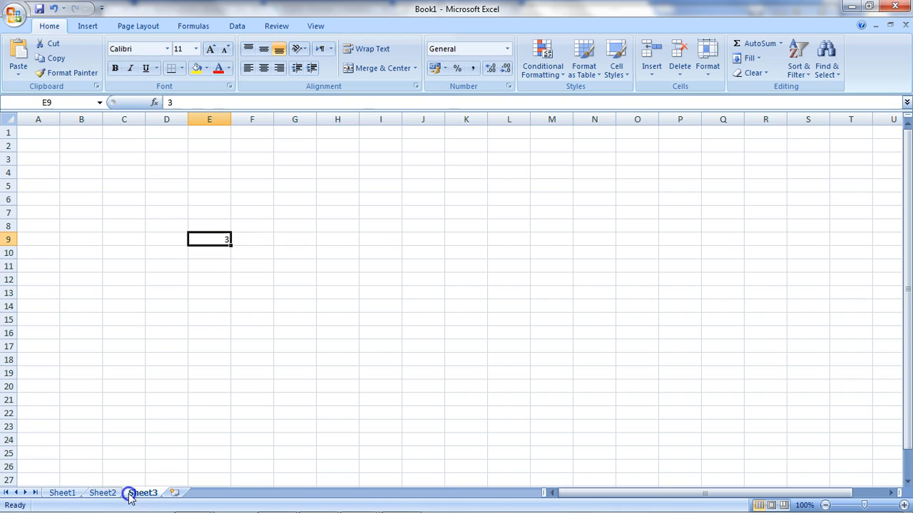
- Rename Sheet1 as "the books"
double_click(67, 493)
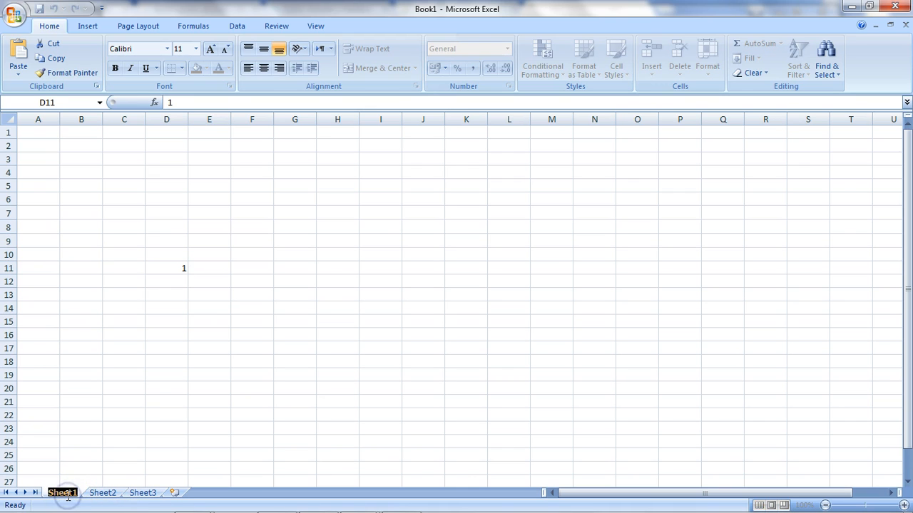
type("sheet")
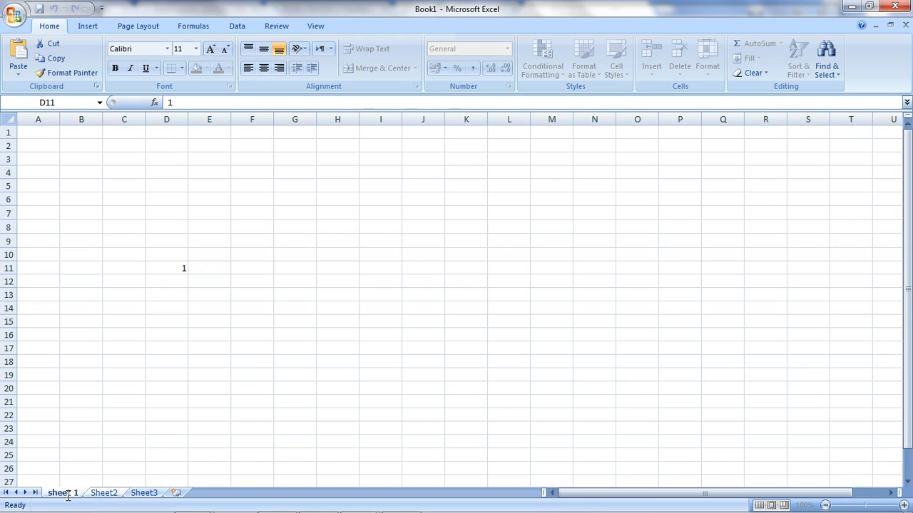
key("BackSpace")
key("BackSpace")
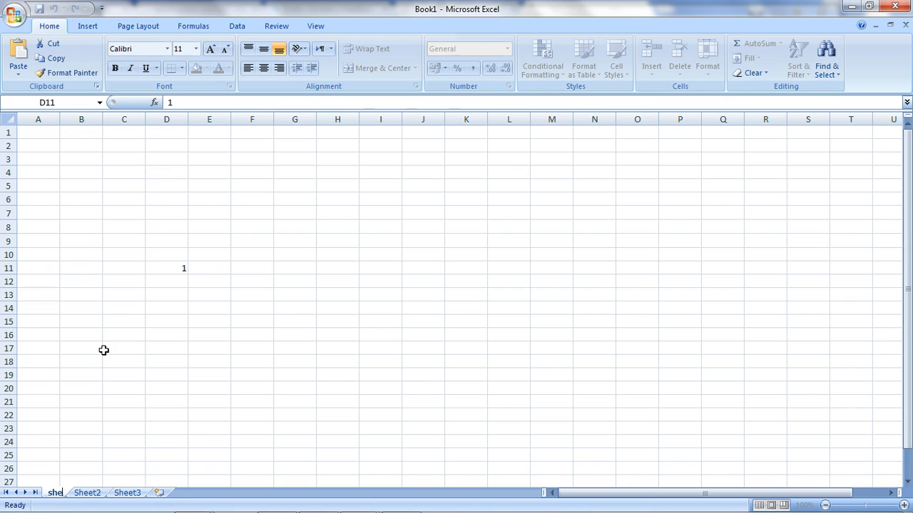
type("the bood")
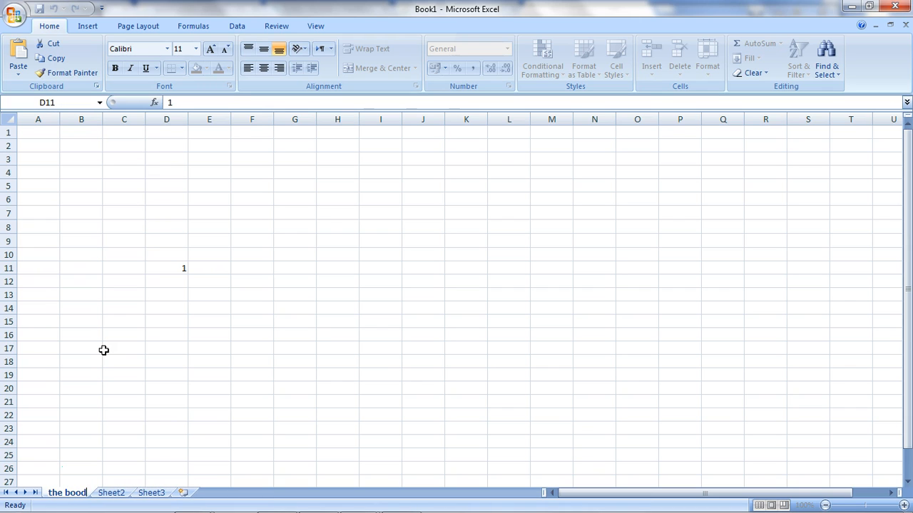
key("BackSpace")
type("ks")
key("Return")
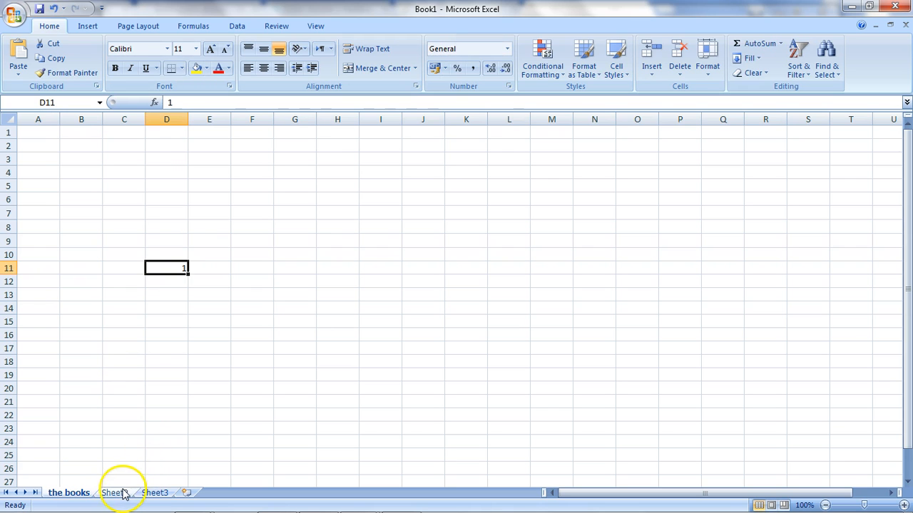
- Reorder the sheet tabs so they run Sheet3, Sheet2, the books
right_click(76, 492)
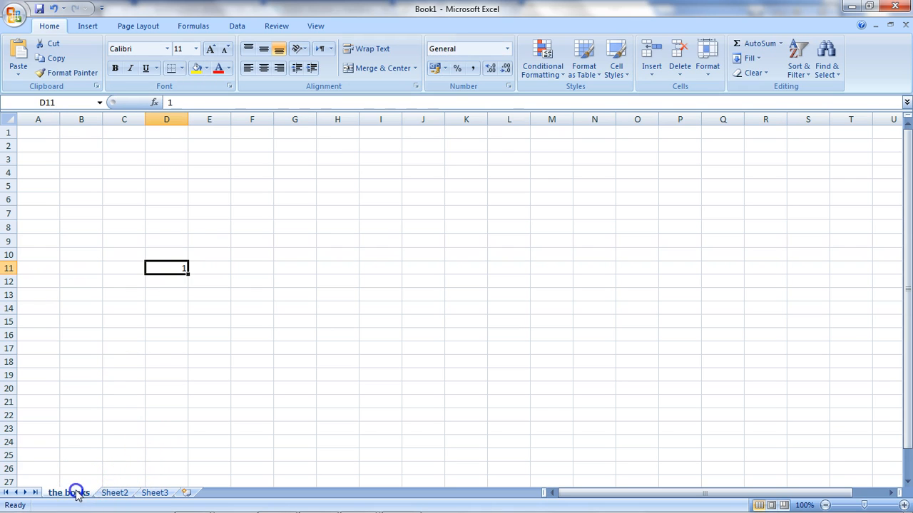
left_click(142, 494)
left_click_drag(62, 492, 61, 493)
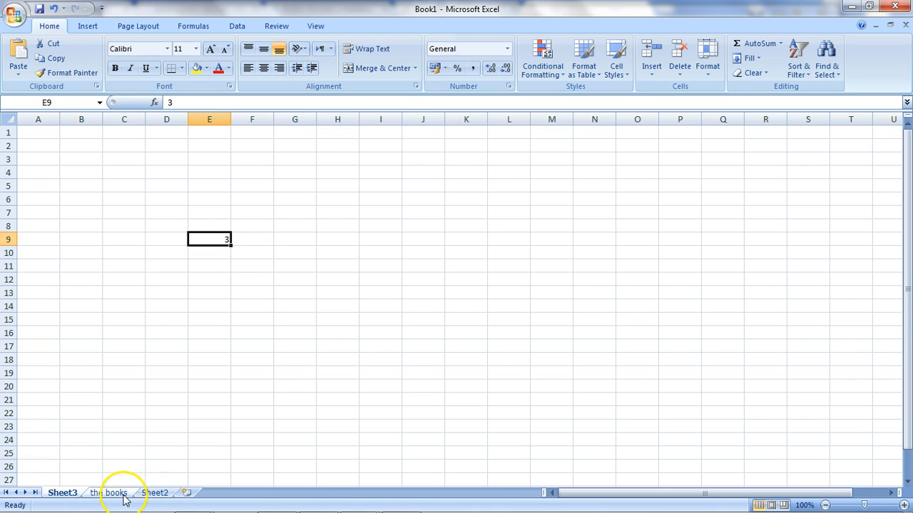
left_click(116, 494)
left_click_drag(196, 492, 198, 490)
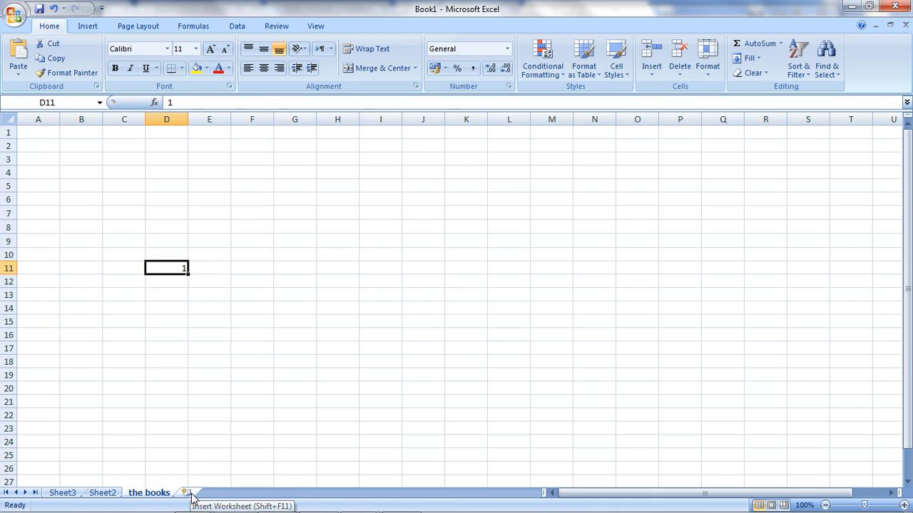
- Insert a new worksheet and return to the books sheet
left_click(187, 493)
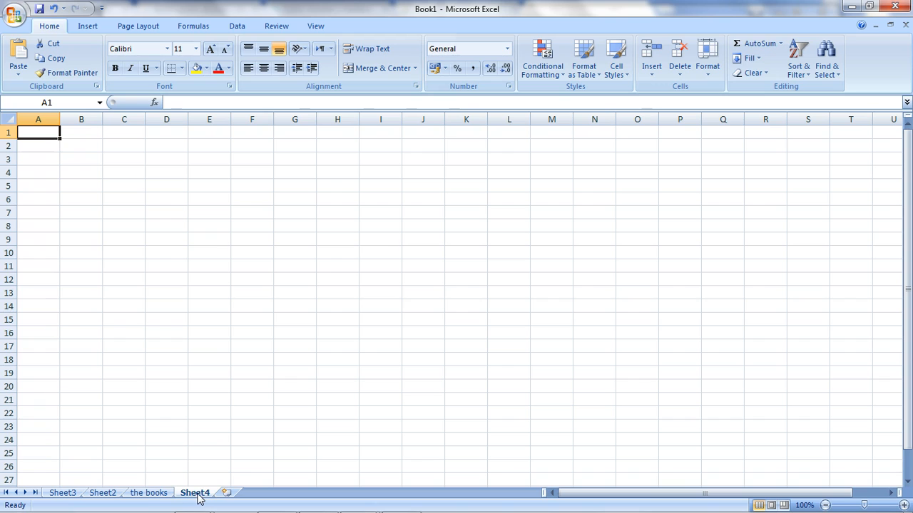
left_click(151, 493)
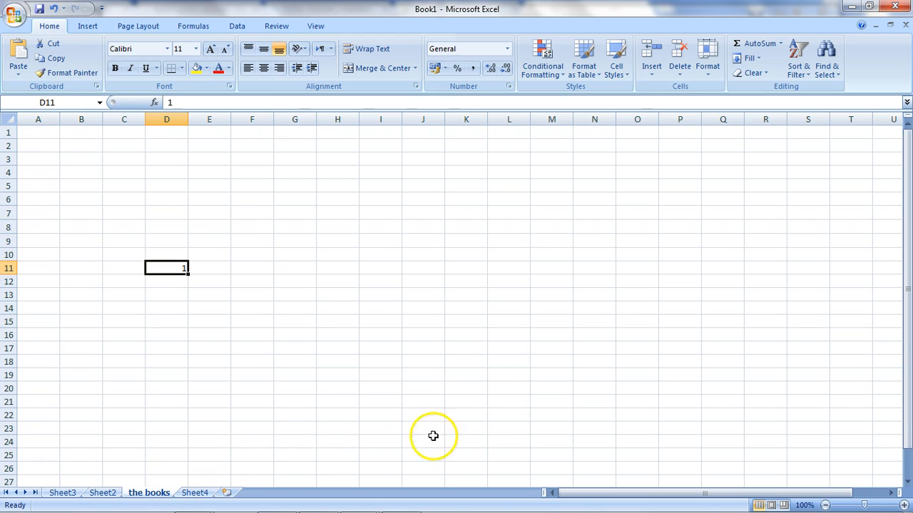
- Switch to Page Break Preview and dismiss its welcome dialog
left_click(826, 504)
left_click(826, 505)
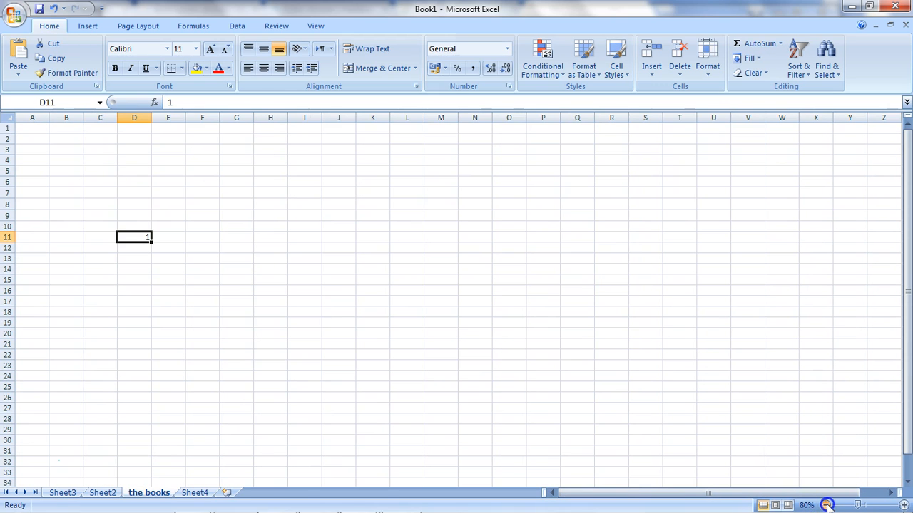
left_click(902, 504)
left_click(903, 505)
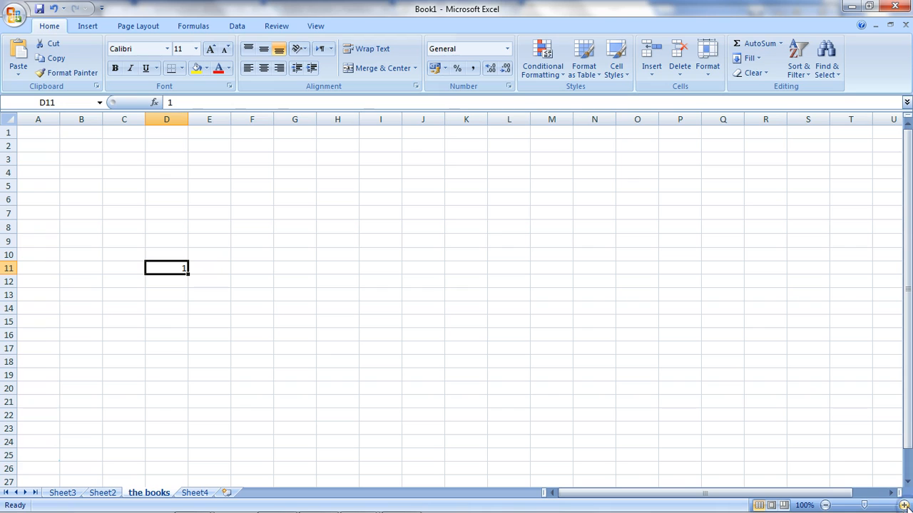
left_click(783, 505)
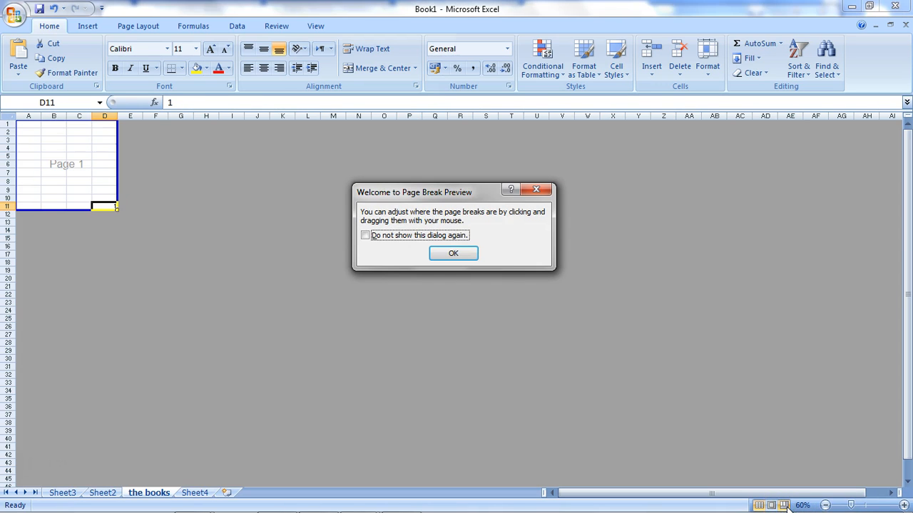
left_click(453, 254)
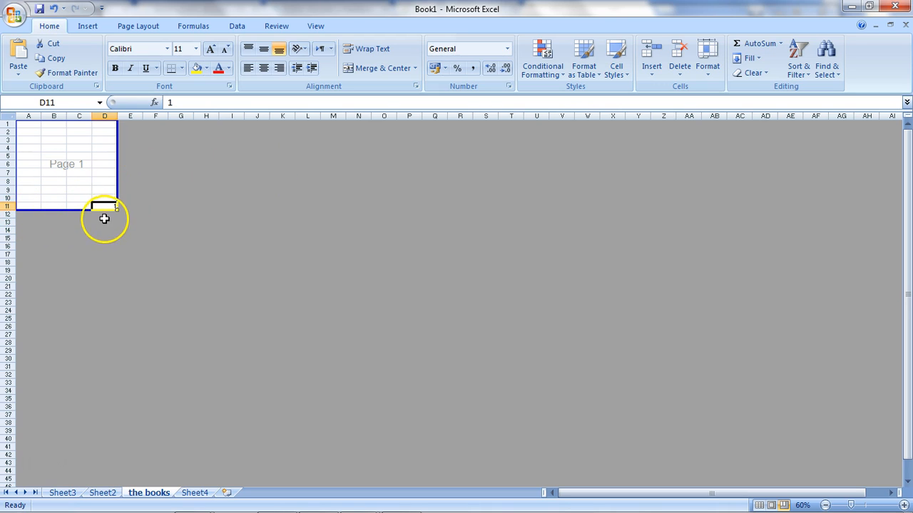
- Switch to Page Layout view and then back to Normal view
left_click(7, 293)
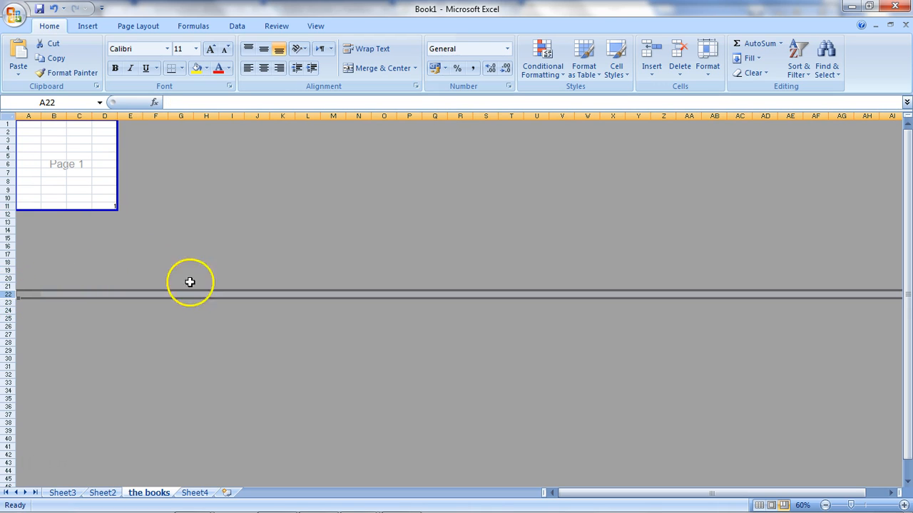
left_click(771, 505)
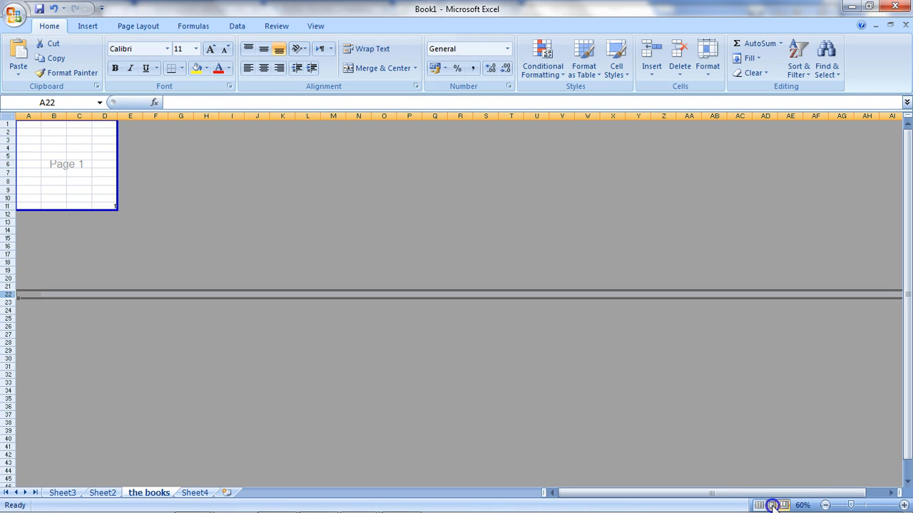
mouse_move(907, 200)
left_mouse_down()
mouse_move(909, 260)
mouse_move(908, 200)
left_mouse_up()
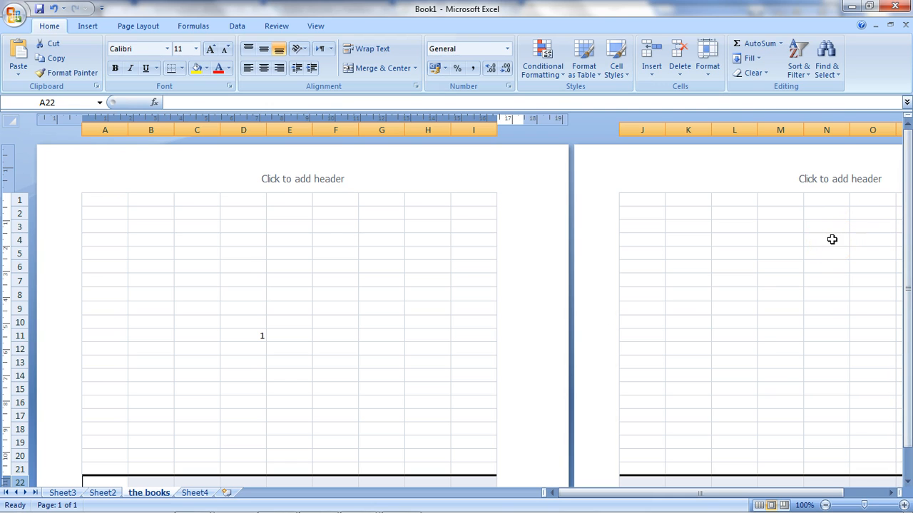
left_click(758, 504)
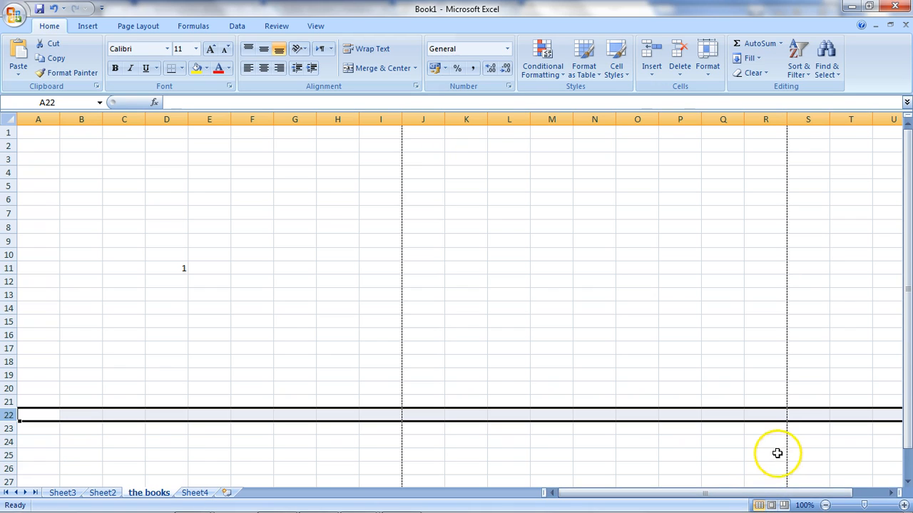
left_click(760, 506)
left_click(678, 293)
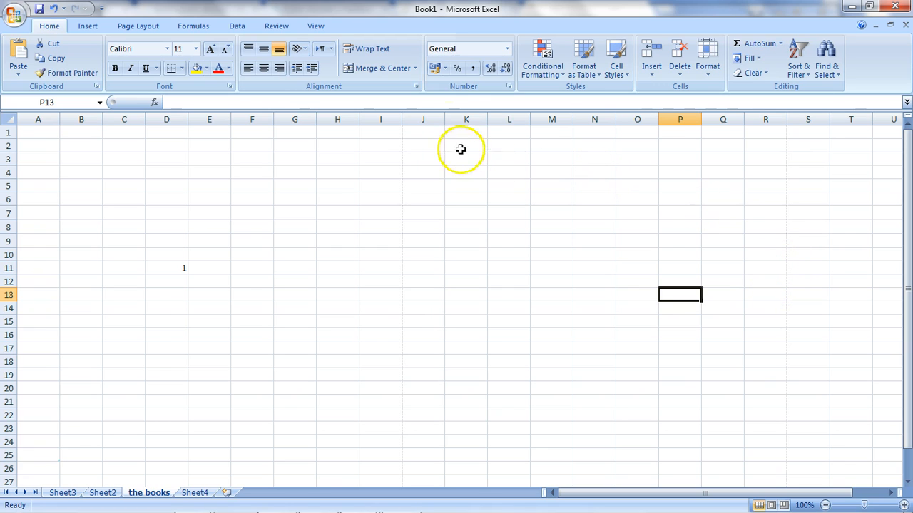
left_click_drag(906, 228, 881, 114)
scroll(661, 353, "down", 4)
scroll(662, 354, "up", 4)
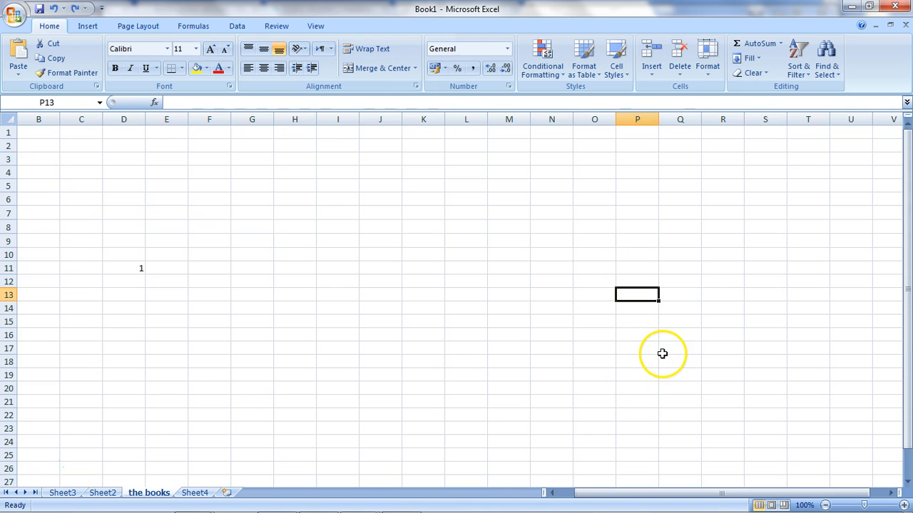
left_click(348, 212)
- Clear the contents of cell D11
left_click(134, 267)
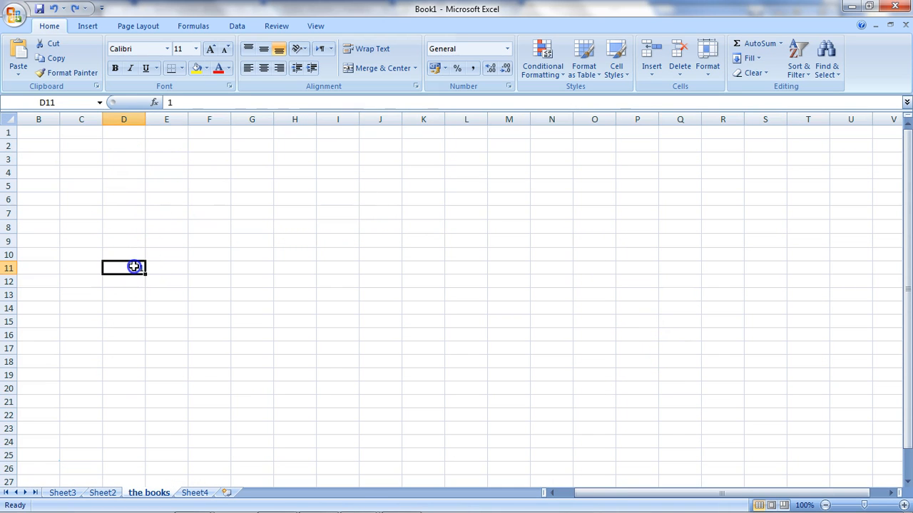
key("BackSpace")
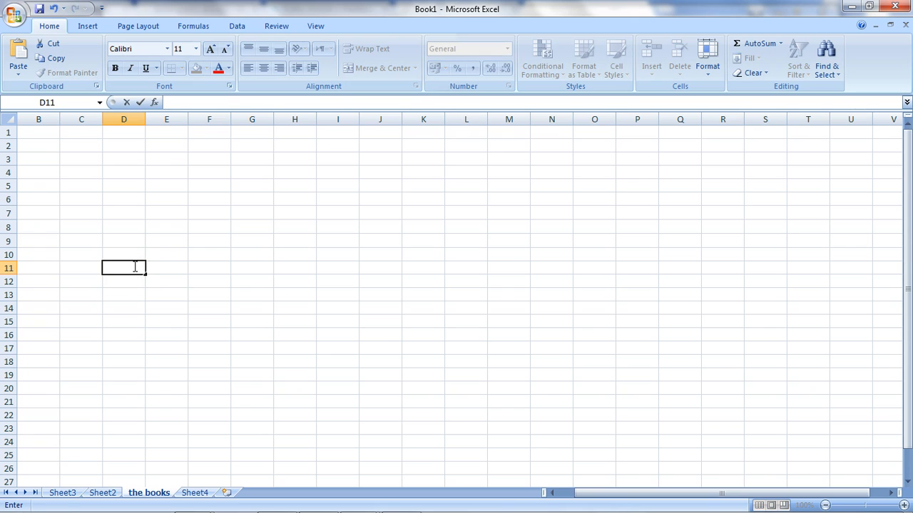
left_click(129, 185)
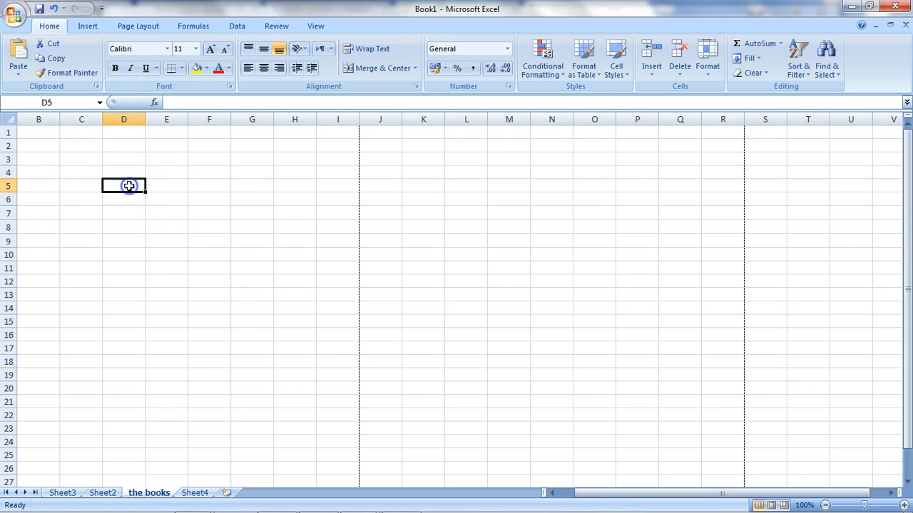
- Enter the numbers 1 to 6 down cells B1 through B6
left_click(56, 134)
type("1")
key("Return")
type("2")
key("Return")
type("3 4")
key("Return")
type("5")
key("Return")
type("6")
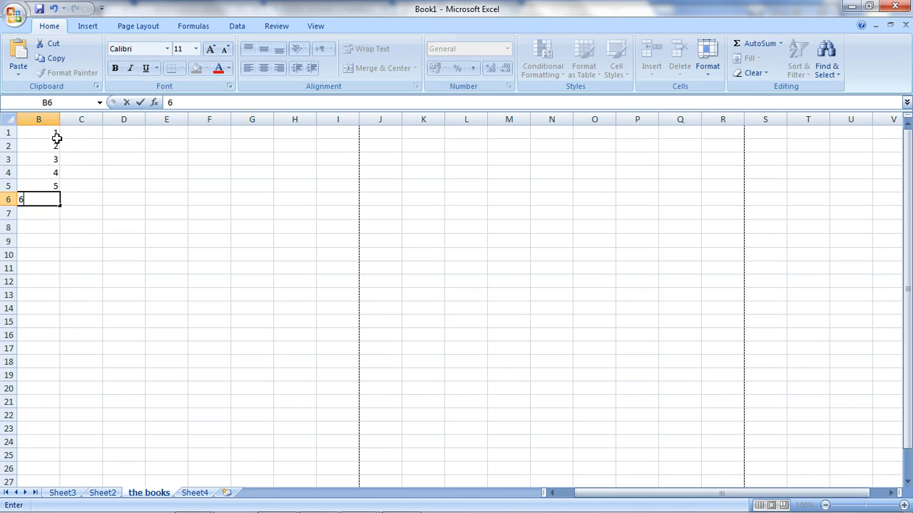
key("Return")
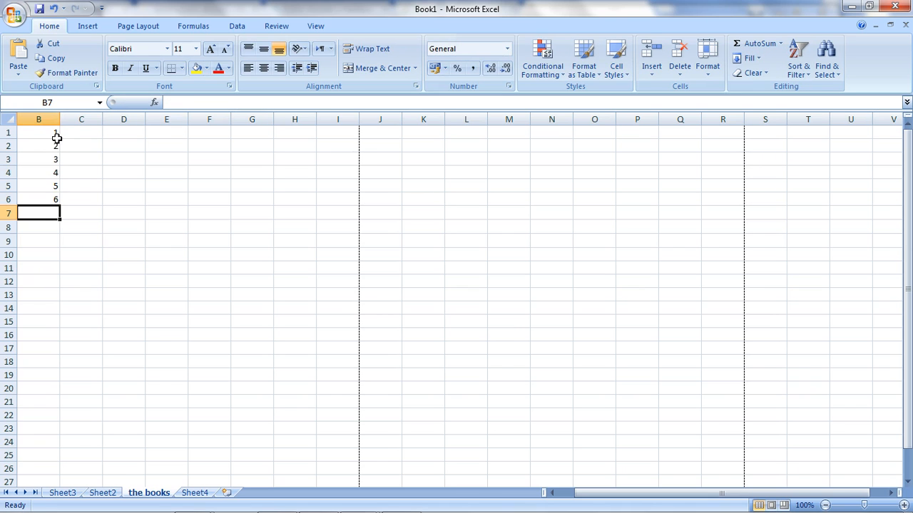
- Enter the letters a to f down cells C1 through C6
left_click(71, 131)
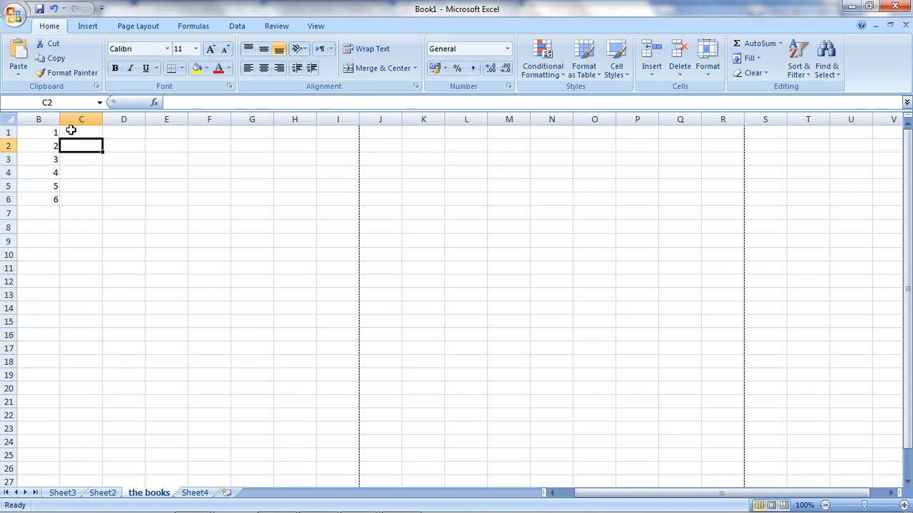
type("a")
key("Return")
type("b")
key("Return")
type("c")
key("Return")
type("d")
key("Return")
type("e")
key("Return")
type("f")
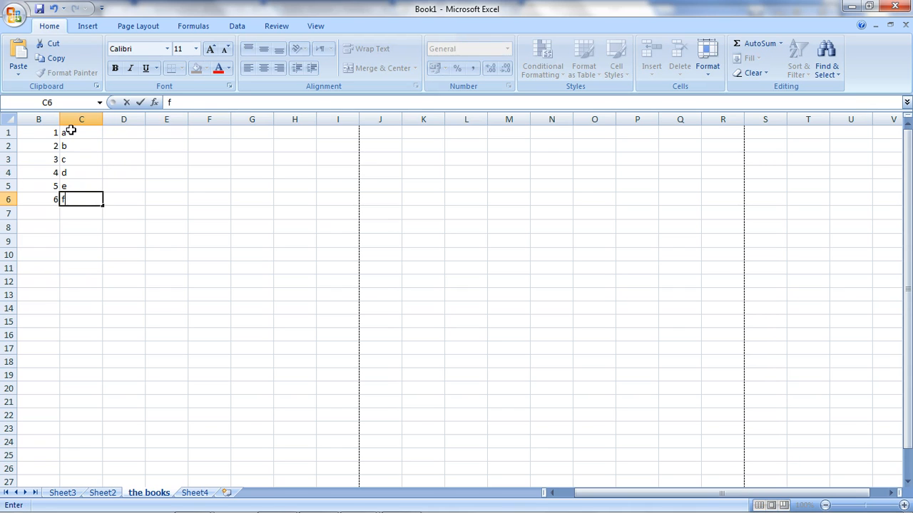
key("Return")
- Copy the numbers in B1:B6 and paste them into D1:D6
left_click(178, 172)
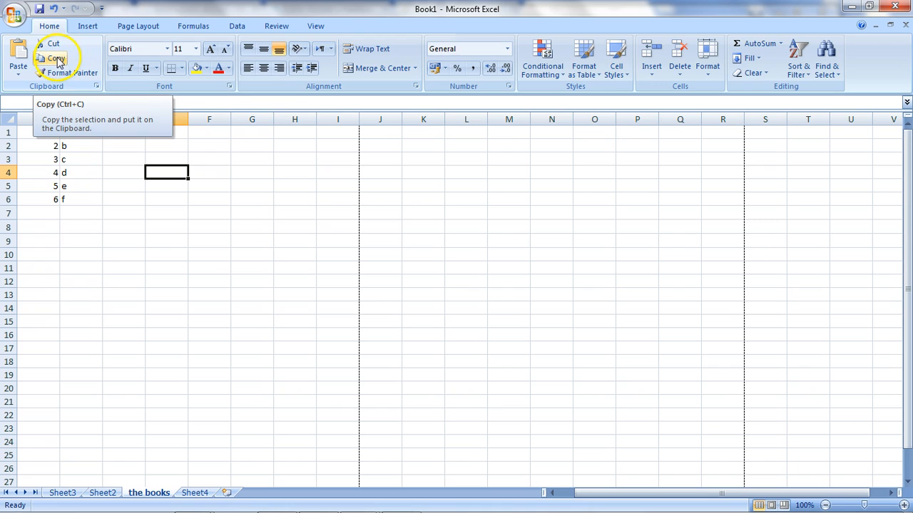
left_click_drag(36, 135, 38, 194)
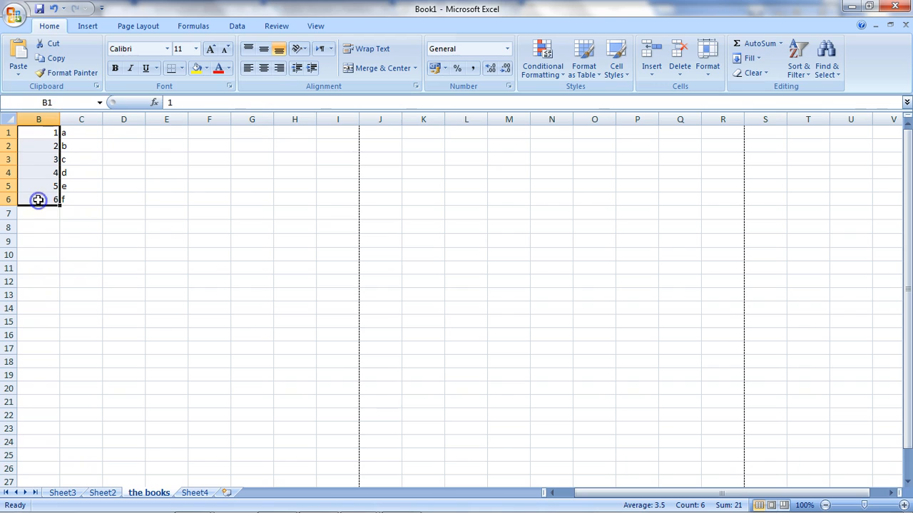
left_click(61, 61)
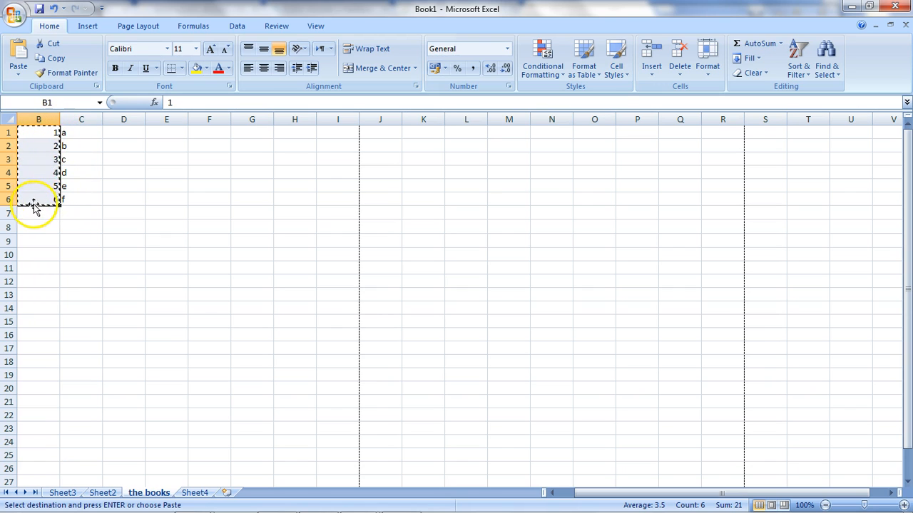
left_click(132, 134)
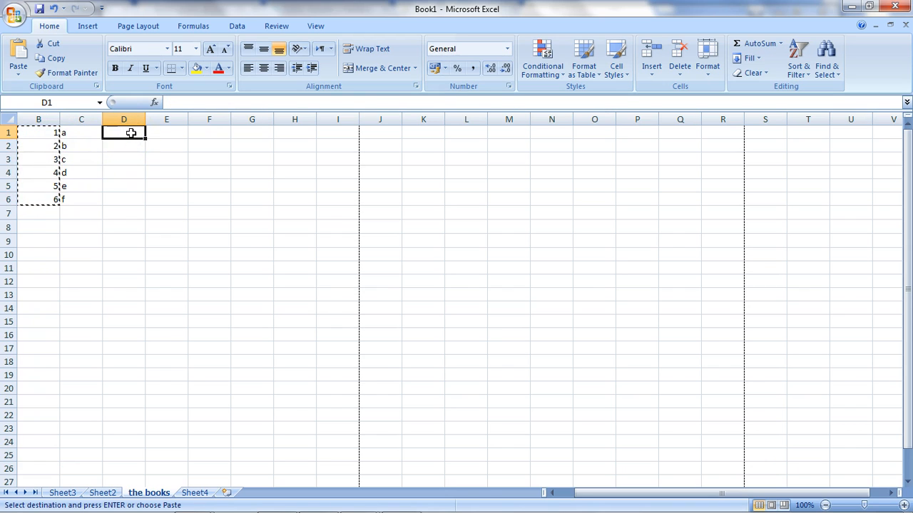
key("ctrl+v")
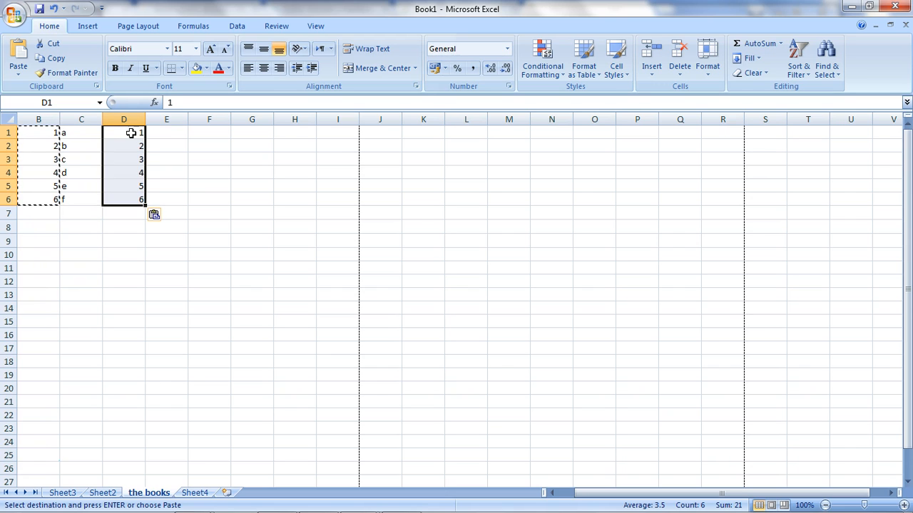
left_click(22, 60)
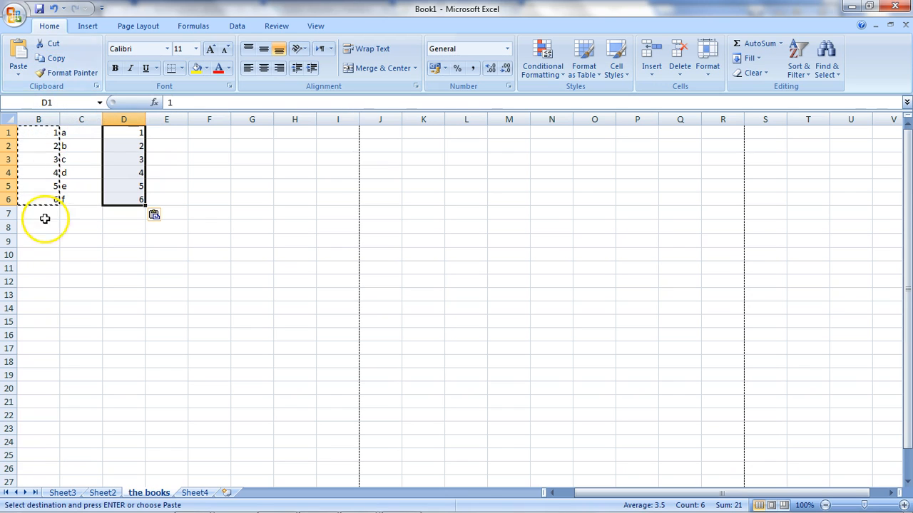
left_click(166, 225)
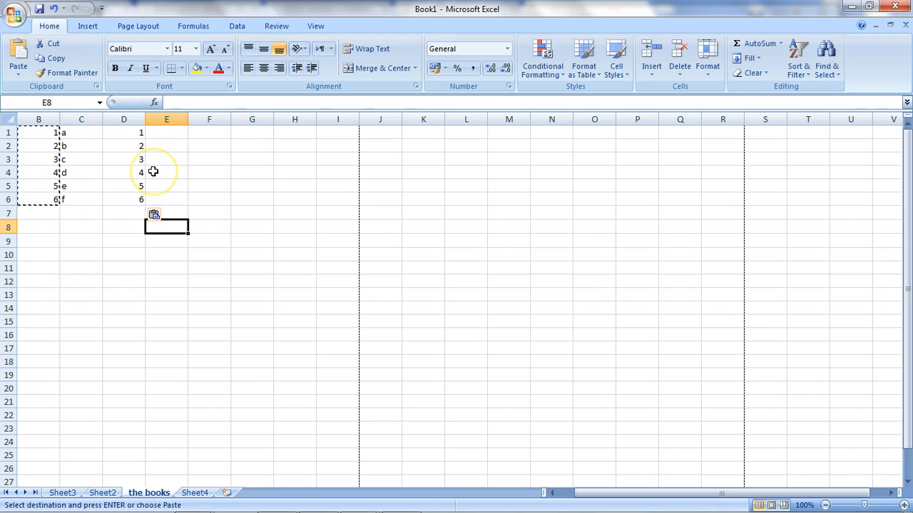
key("Escape")
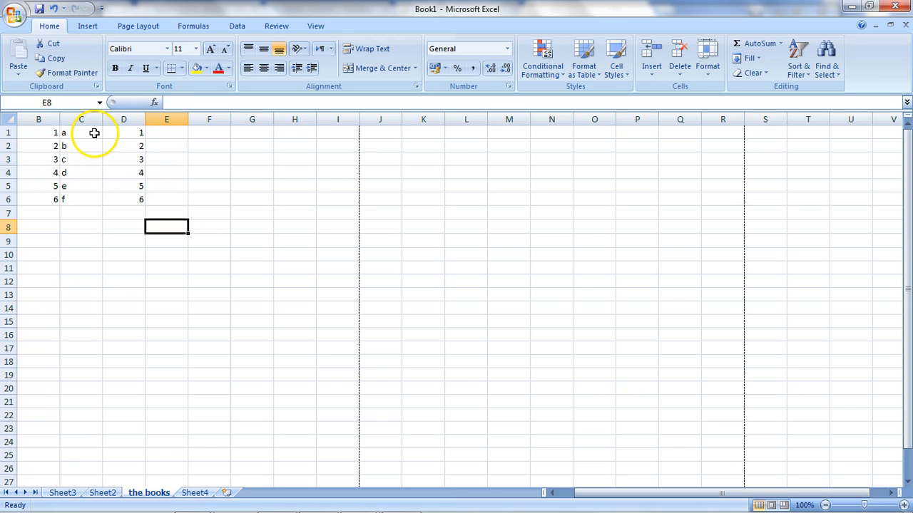
- Cut the letters in C1:C6 and paste them into E1:E6
left_click_drag(94, 132, 96, 197)
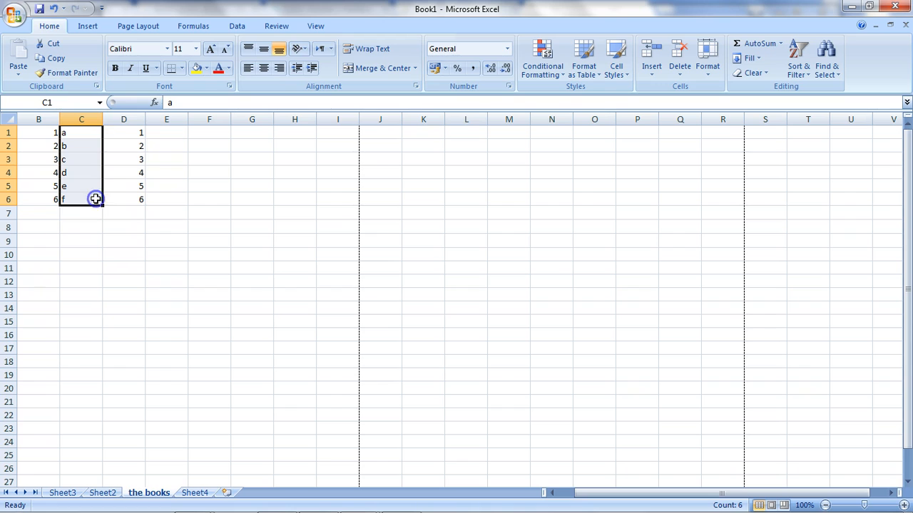
left_click(57, 46)
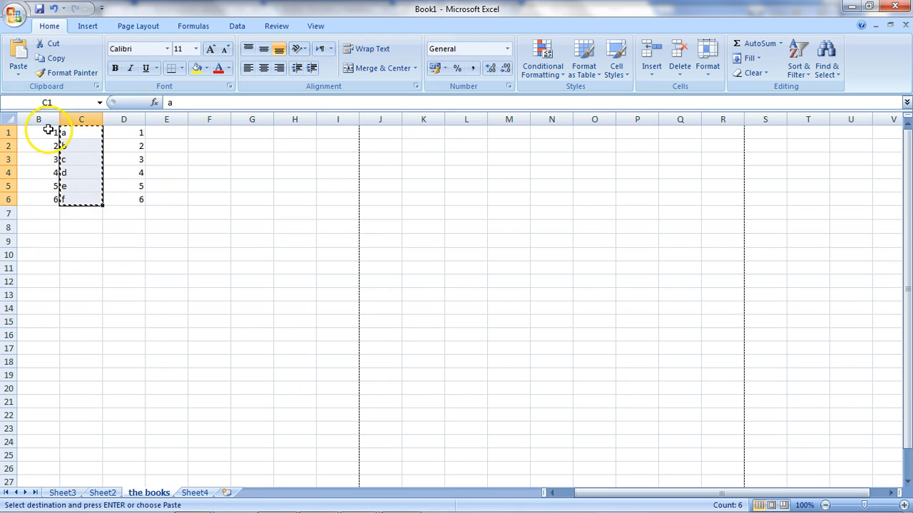
left_click(169, 133)
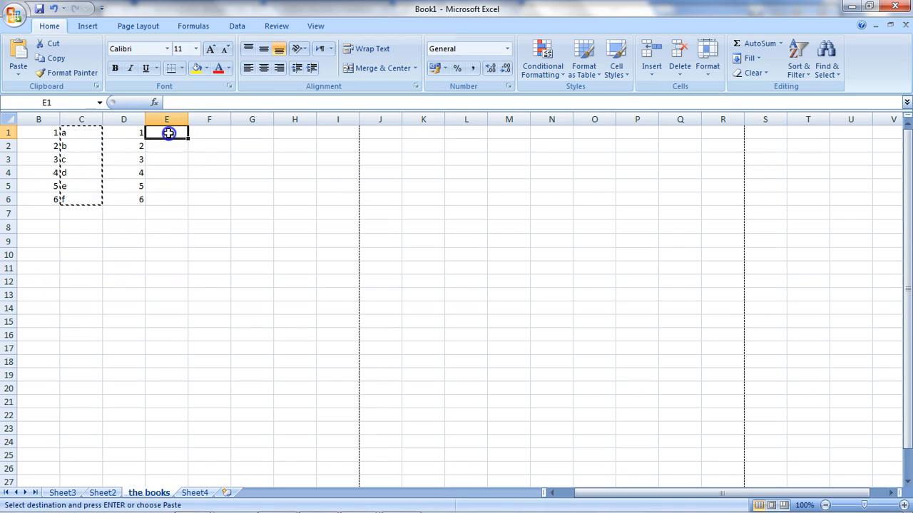
left_click(20, 55)
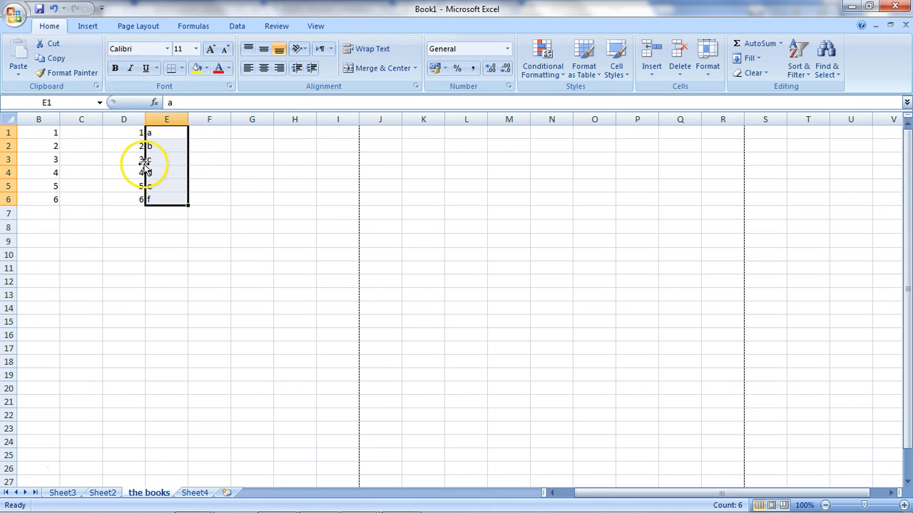
left_click(52, 146)
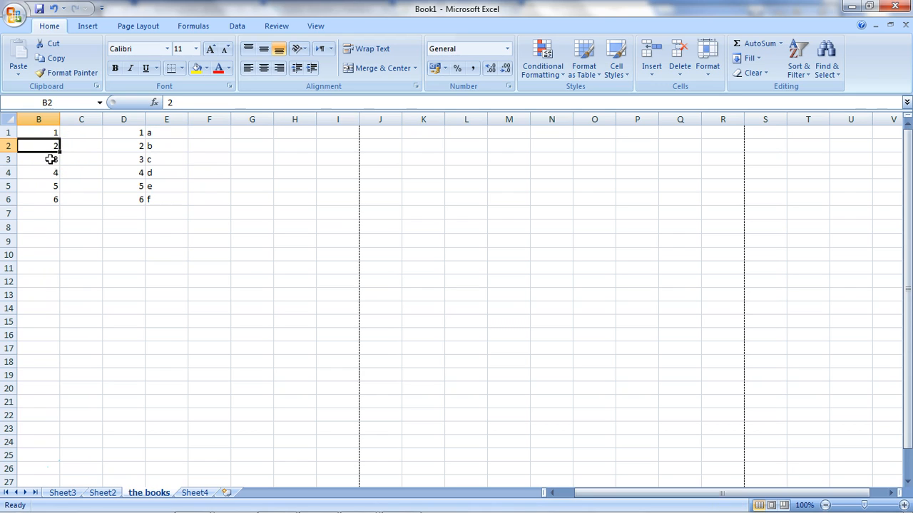
- Format cell B4 as bold, 20 point and underlined
left_click(47, 171)
left_click(116, 69)
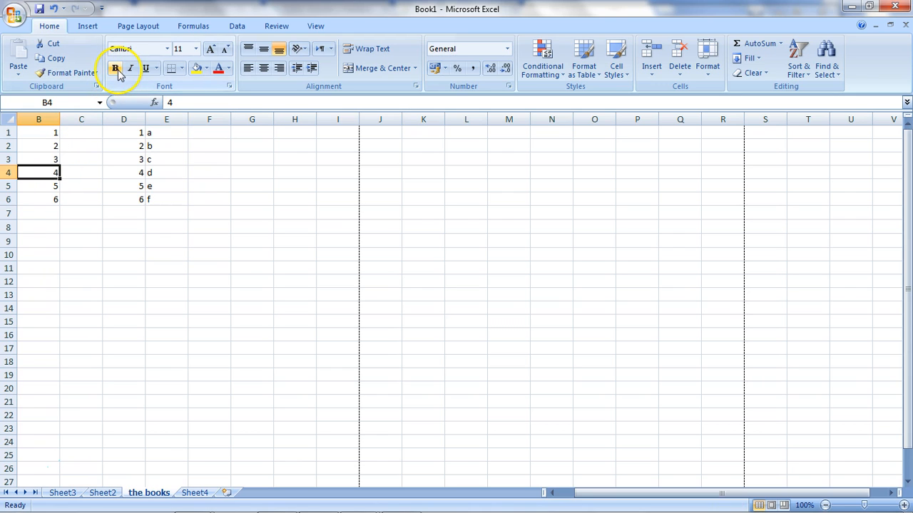
left_click(195, 48)
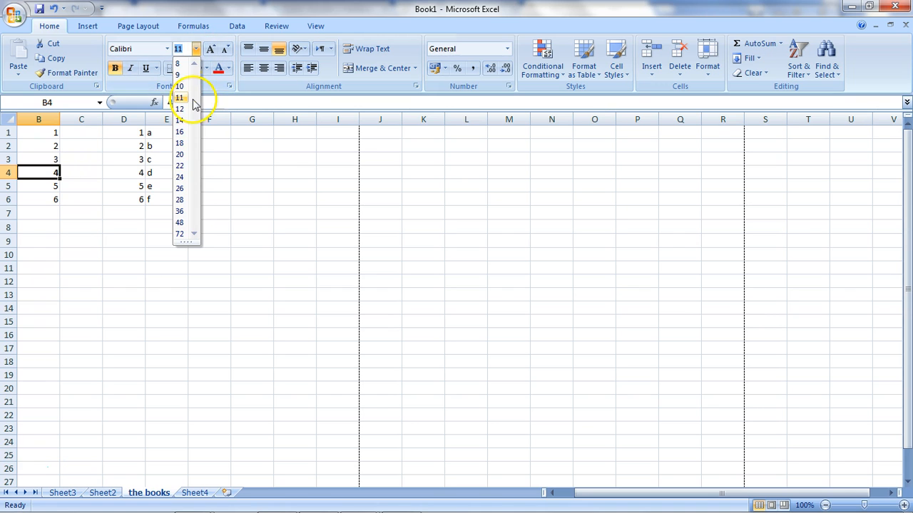
left_click(179, 154)
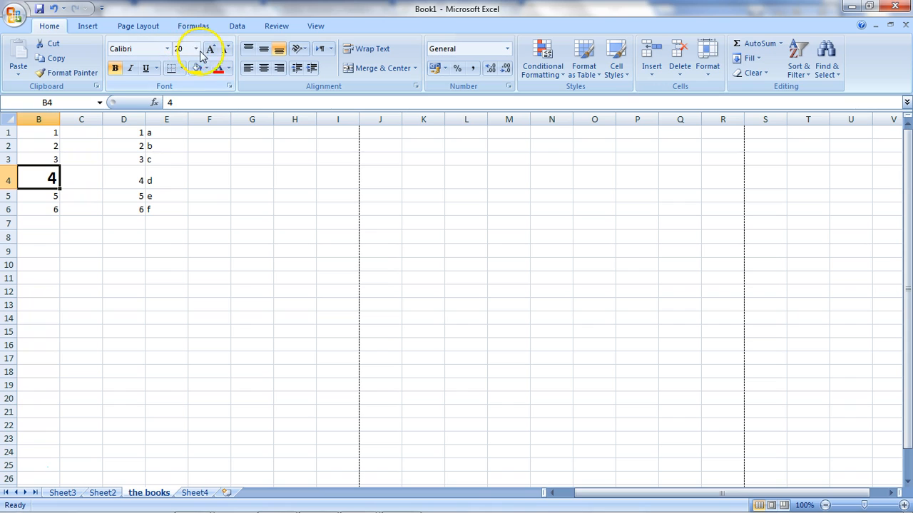
left_click(147, 68)
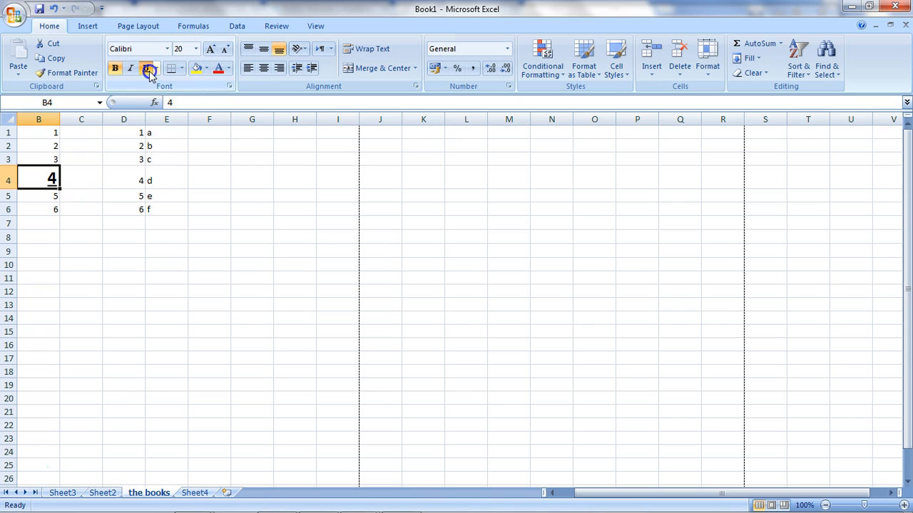
left_click(115, 222)
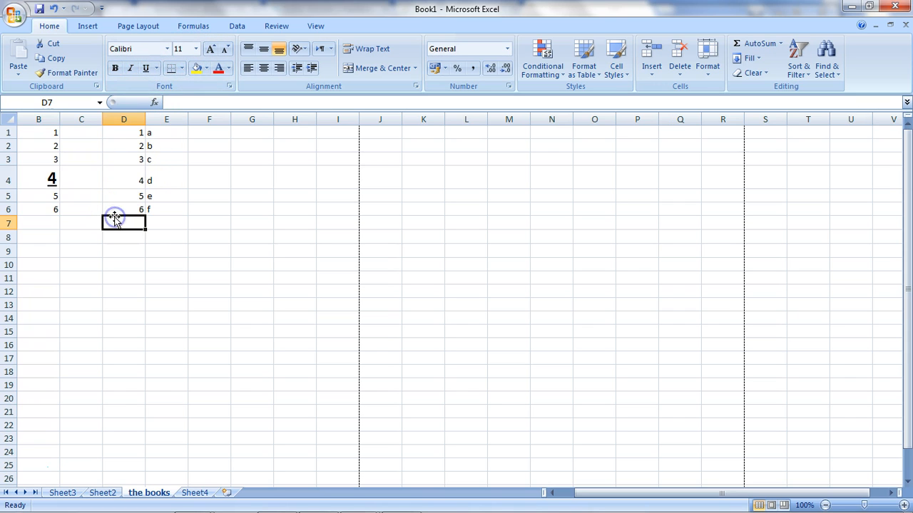
left_click(82, 77)
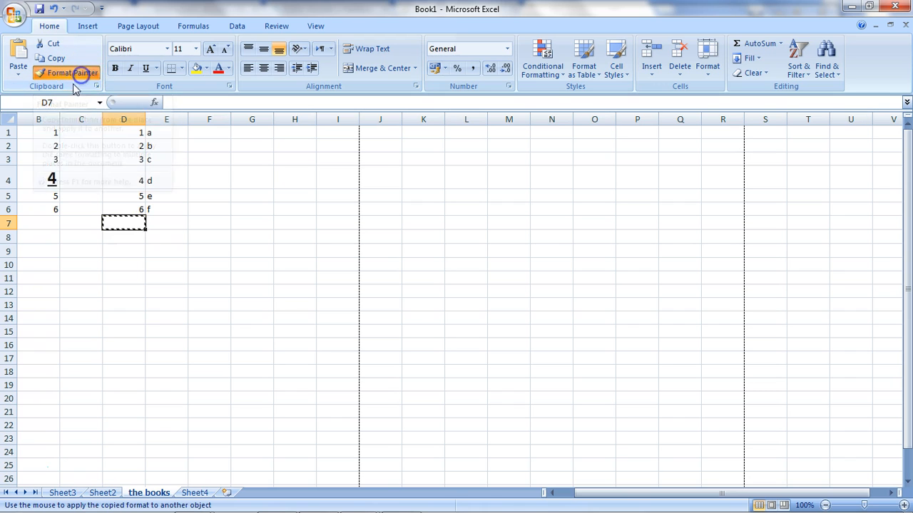
key("Escape")
- Use Format Painter to copy B4's formatting onto cells B4 through B13
left_click(34, 181)
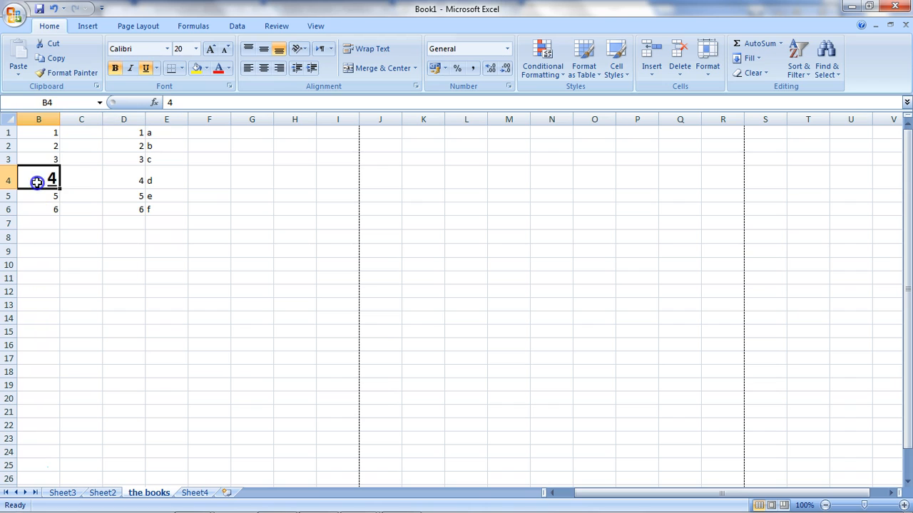
left_click(94, 76)
left_click_drag(53, 171, 40, 309)
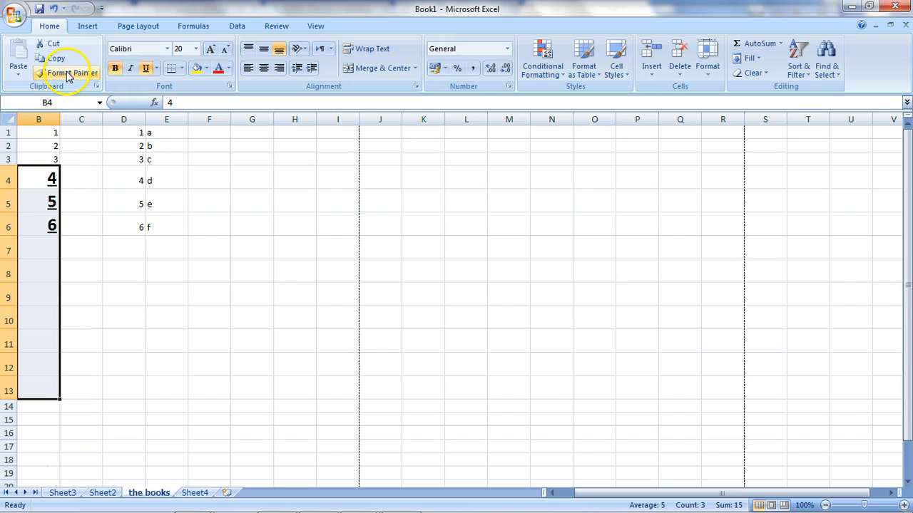
- Use Format Painter to copy B4's formatting onto the range B4:F9
left_click(37, 180)
left_click(60, 74)
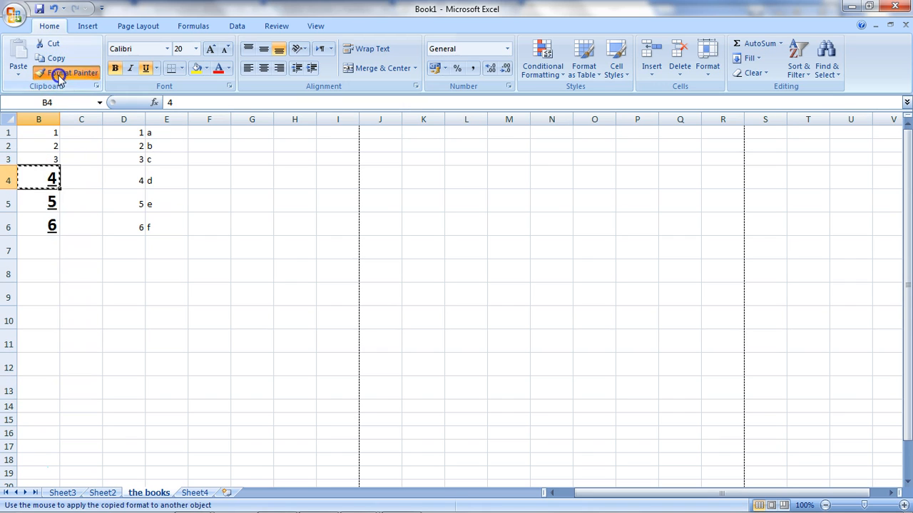
mouse_move(45, 177)
left_mouse_down()
mouse_move(166, 245)
mouse_move(199, 285)
left_mouse_up()
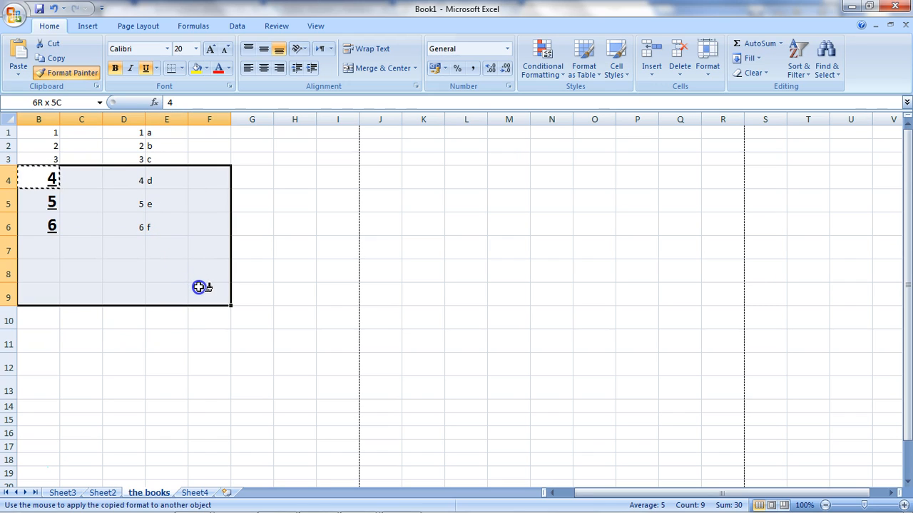
left_click_drag(198, 288, 198, 287)
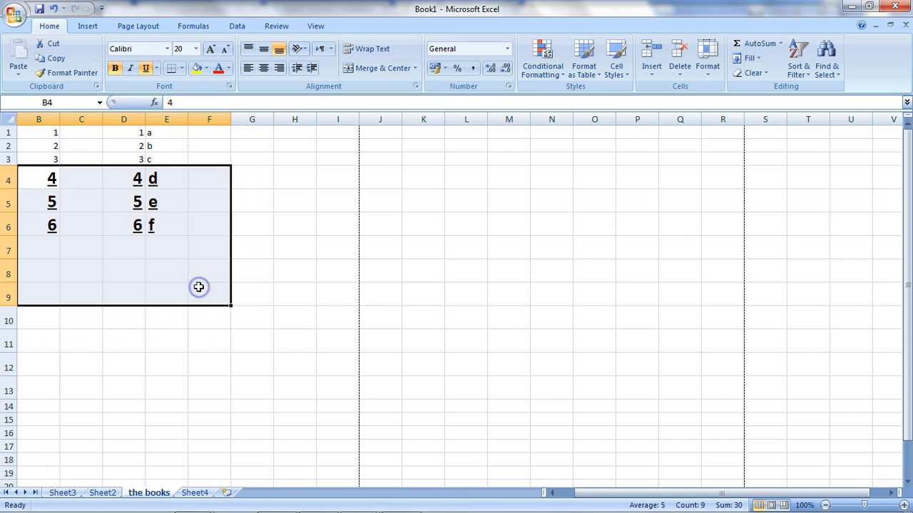
- Use Format Painter to copy E1's plain formatting over the formatted cells from E4 down to B10
left_click(163, 133)
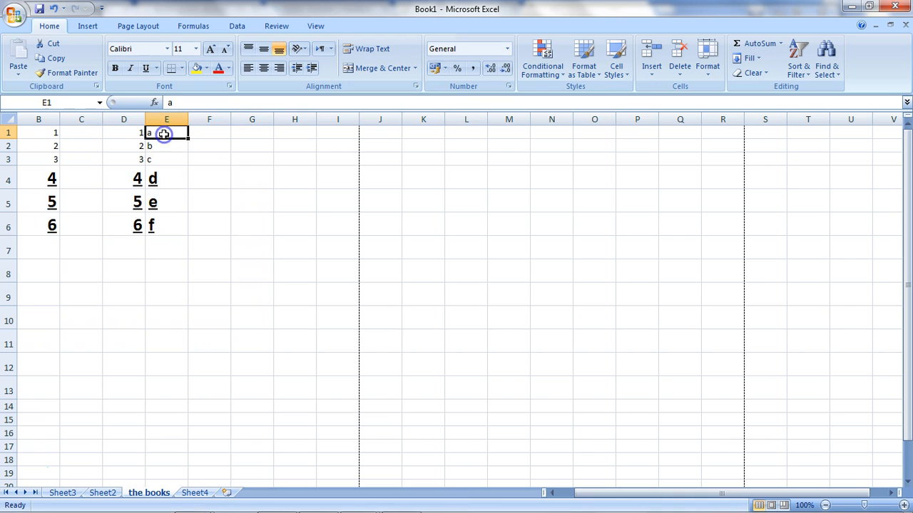
left_click(77, 74)
mouse_move(178, 180)
left_mouse_down()
mouse_move(104, 266)
mouse_move(74, 333)
mouse_move(48, 338)
mouse_move(46, 350)
left_mouse_up()
left_click(225, 277)
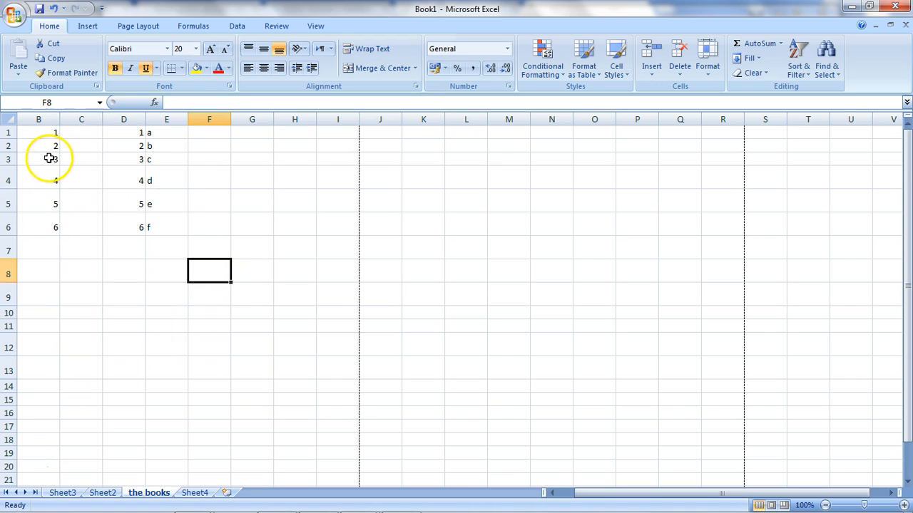
- Undo the last three formatting changes and select cell D6
key("ctrl+z")
key("ctrl+z")
key("ctrl+z")
key("ctrl+z")
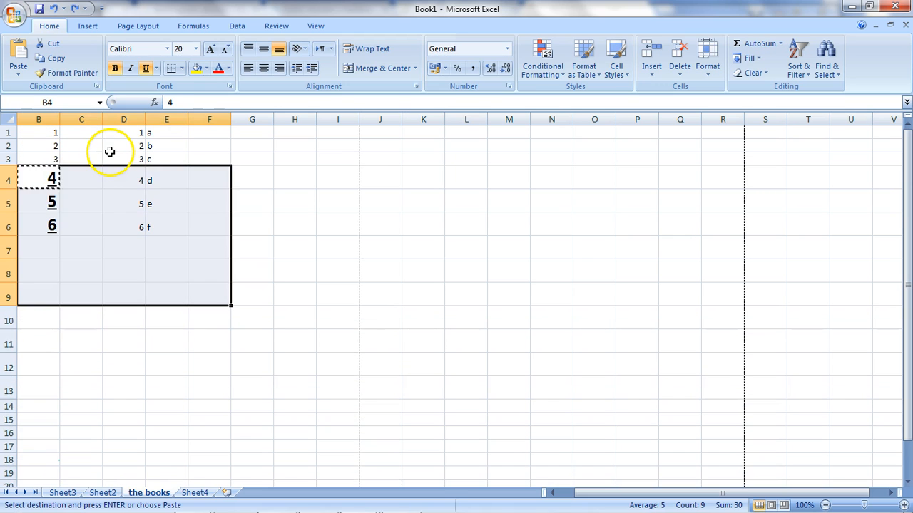
left_click(123, 196)
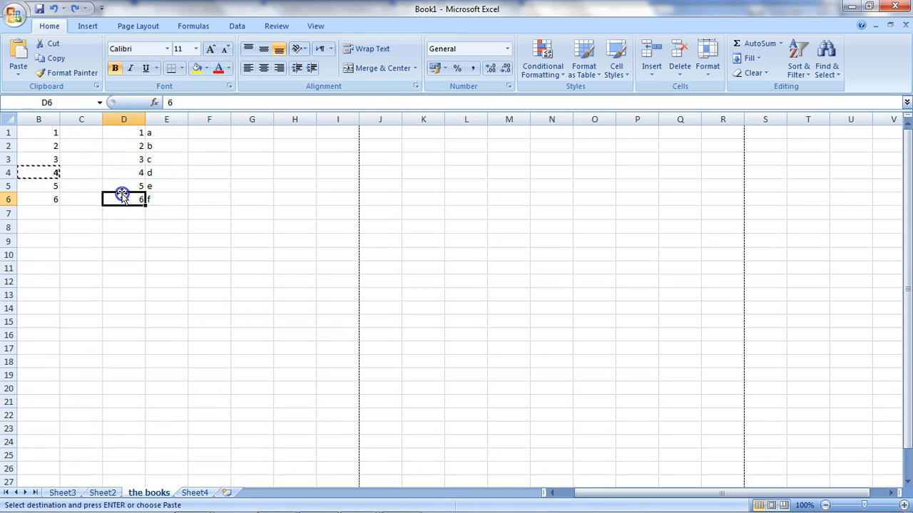